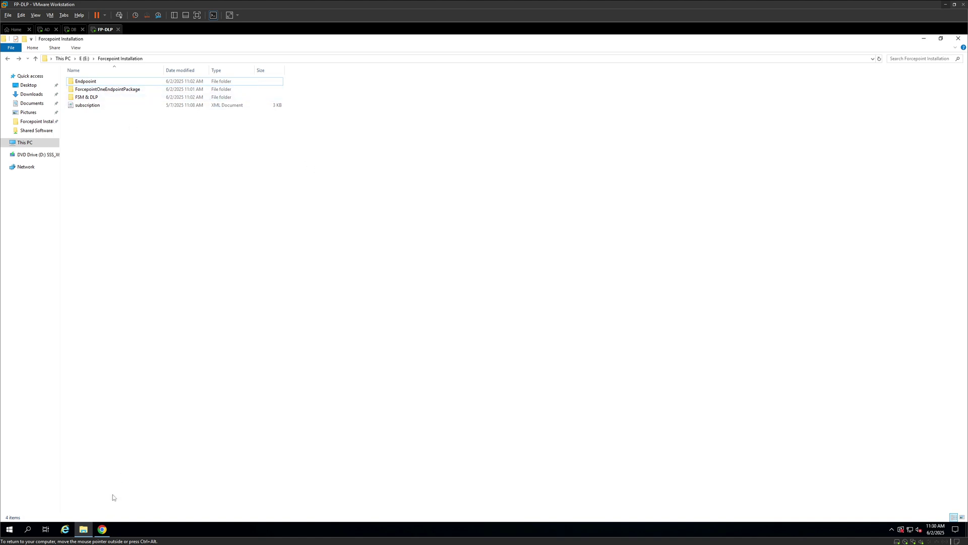
Read Forcepoint's Gartner Peer Insights Customers' Choice blog post, then go back to the Forcepoint Installation folder
{"action": "left_click", "coordinate": [102, 529]}
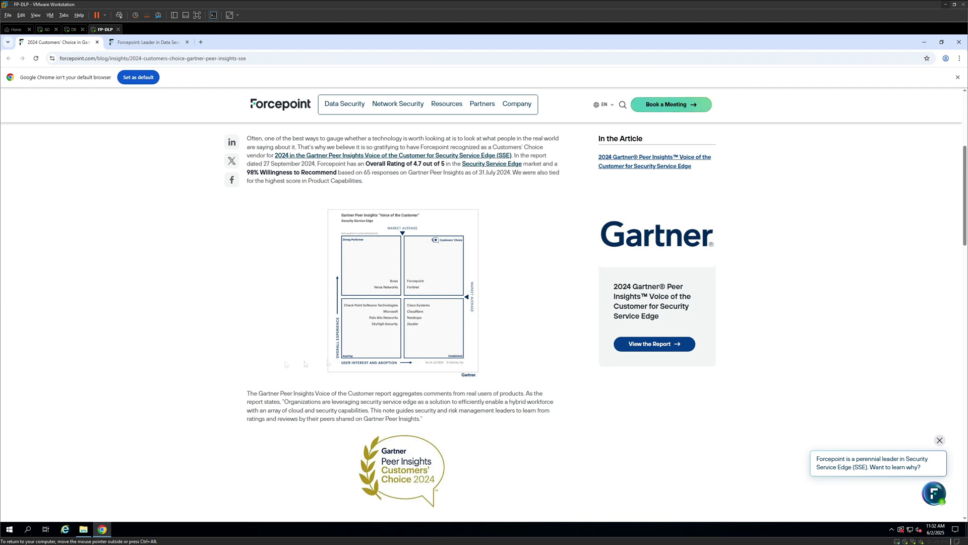
{"action": "left_click", "coordinate": [84, 529]}
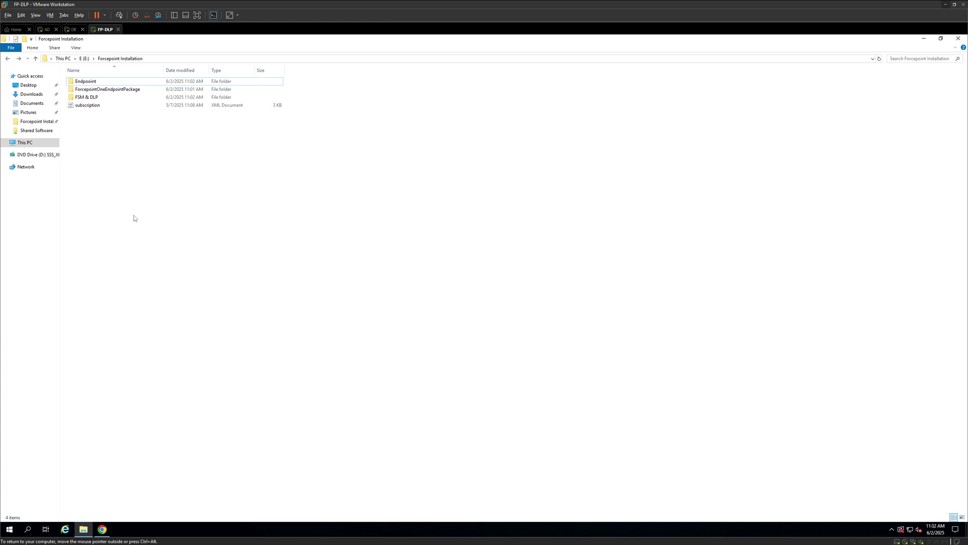
View the Wikipedia Data loss prevention software article, then move to the Forcepoint DLP homepage
{"action": "key", "text": "alt+Tab"}
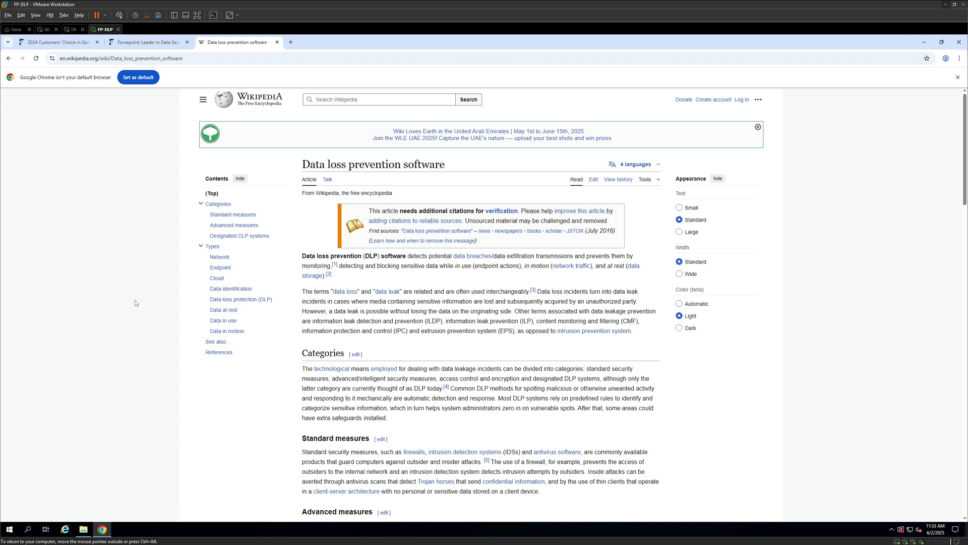
{"action": "key", "text": "ctrl+shift+Tab"}
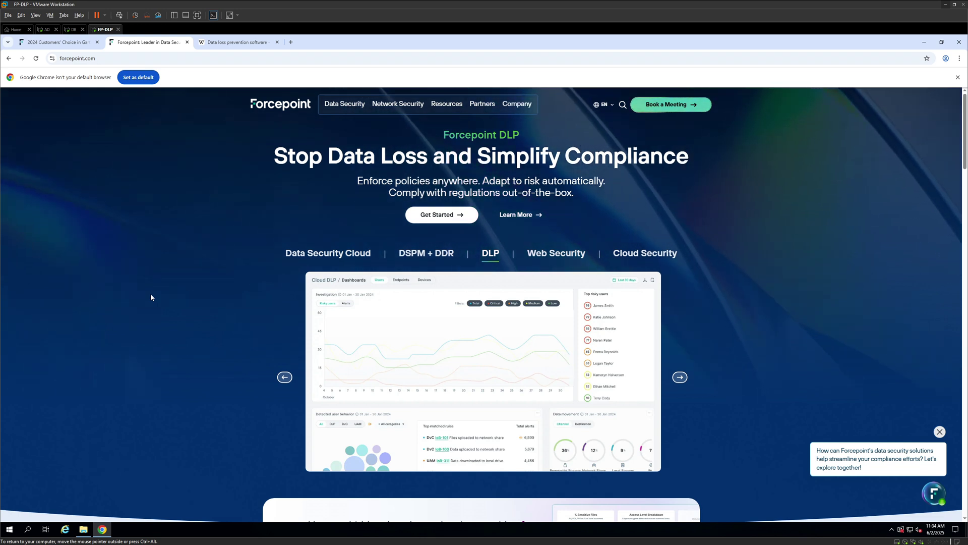
Scroll the Forcepoint DLP page to the 'Data risk is complex' section, then return to the Installation folder
{"action": "scroll", "coordinate": [150, 297], "scroll_direction": "down", "scroll_amount": 10}
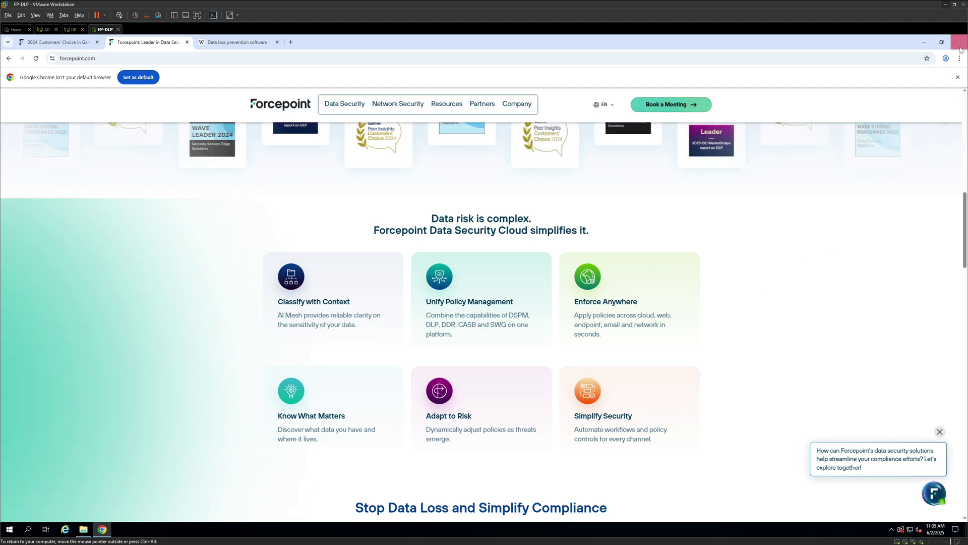
{"action": "left_click", "coordinate": [924, 42]}
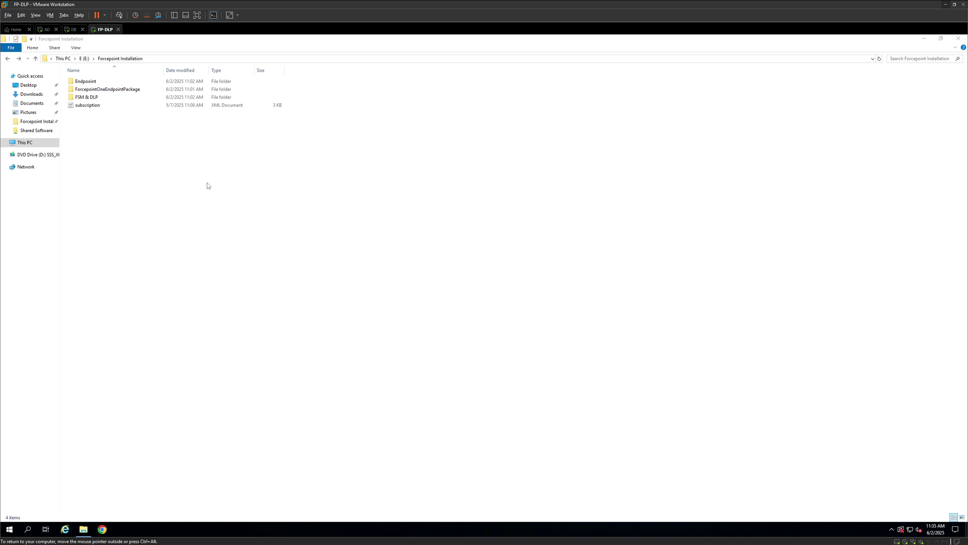
Unblock ForcepointDLP1030Setup in the FSM & DLP folder through its Properties
{"action": "double_click", "coordinate": [87, 98]}
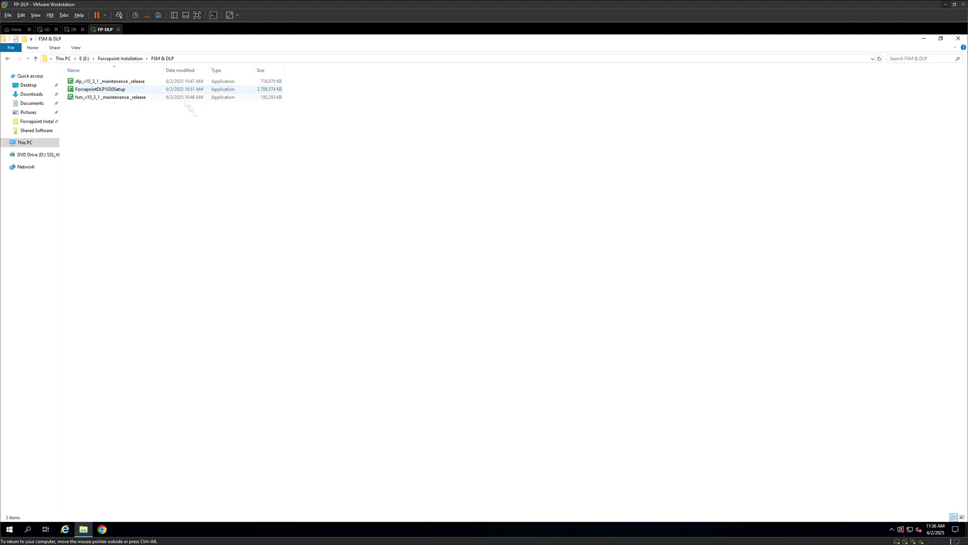
{"action": "right_click", "coordinate": [93, 89]}
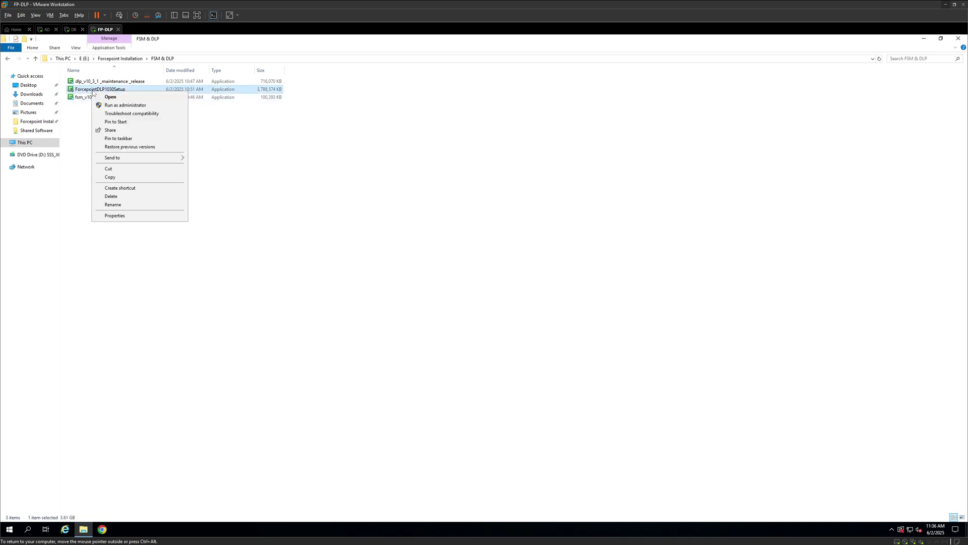
{"action": "left_click", "coordinate": [125, 215]}
{"action": "left_click", "coordinate": [197, 247]}
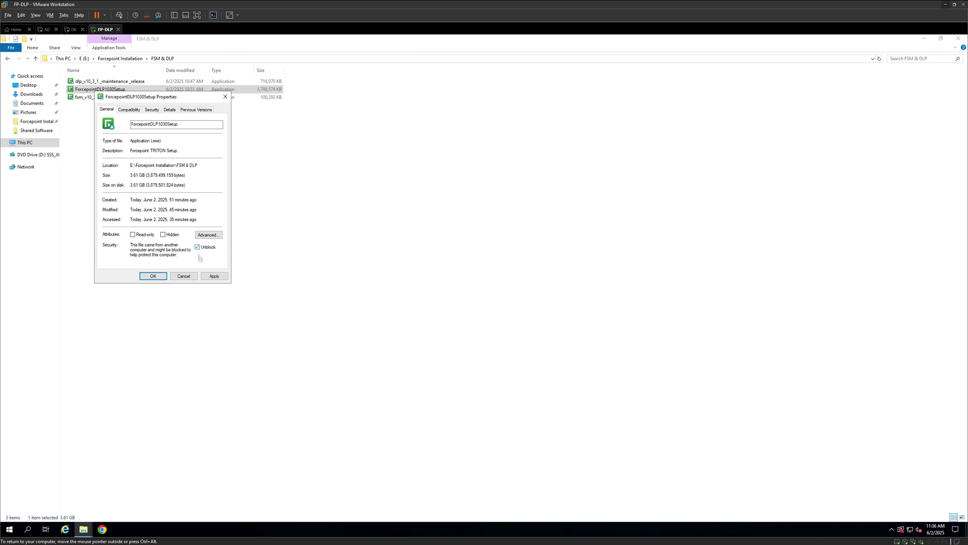
{"action": "left_click", "coordinate": [214, 276]}
{"action": "left_click", "coordinate": [152, 276]}
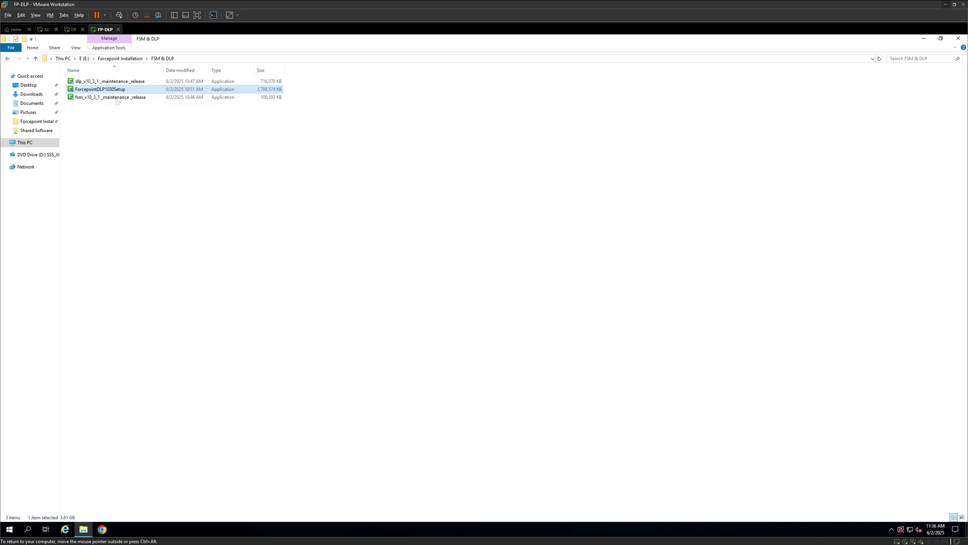
Launch ForcepointDLP1030Setup and approve the UAC prompt
{"action": "double_click", "coordinate": [121, 91]}
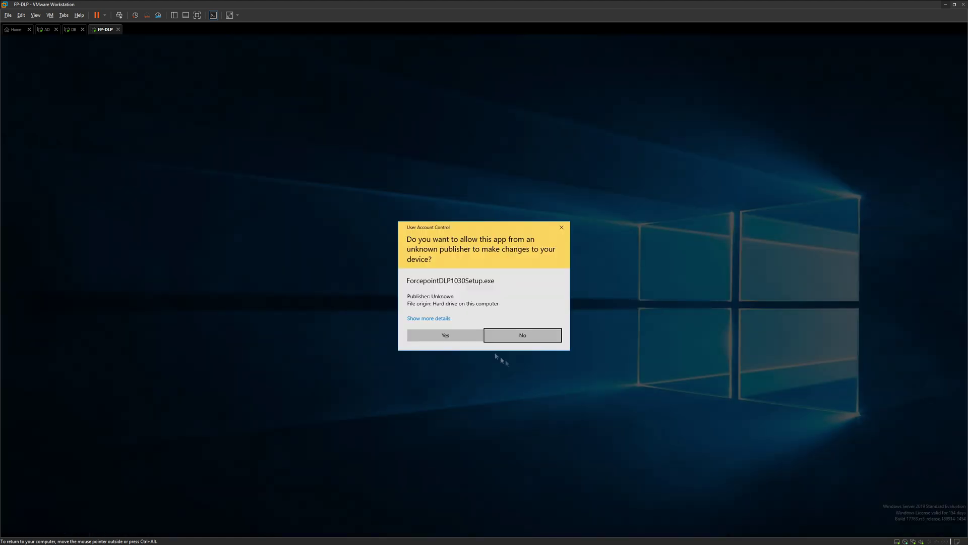
{"action": "left_click", "coordinate": [468, 339]}
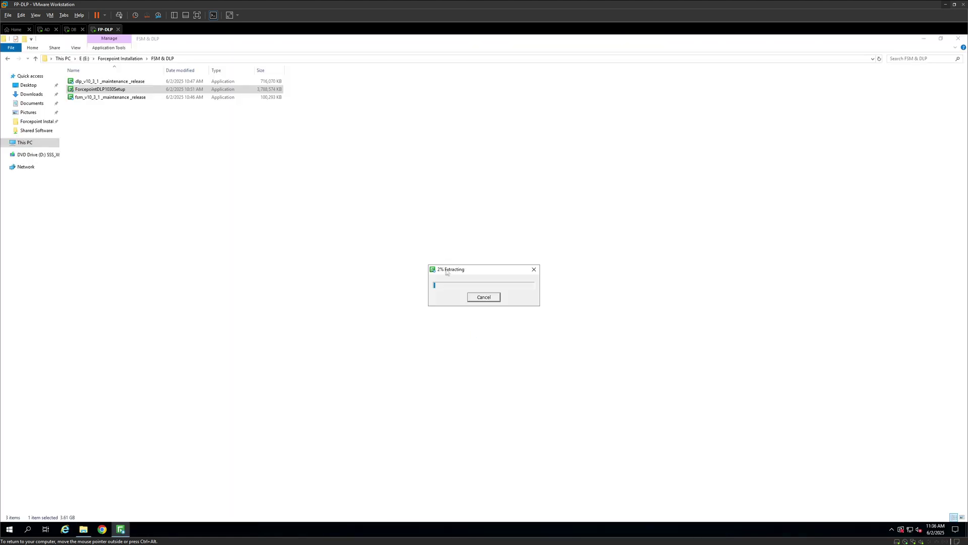
{"action": "left_click", "coordinate": [9, 529]}
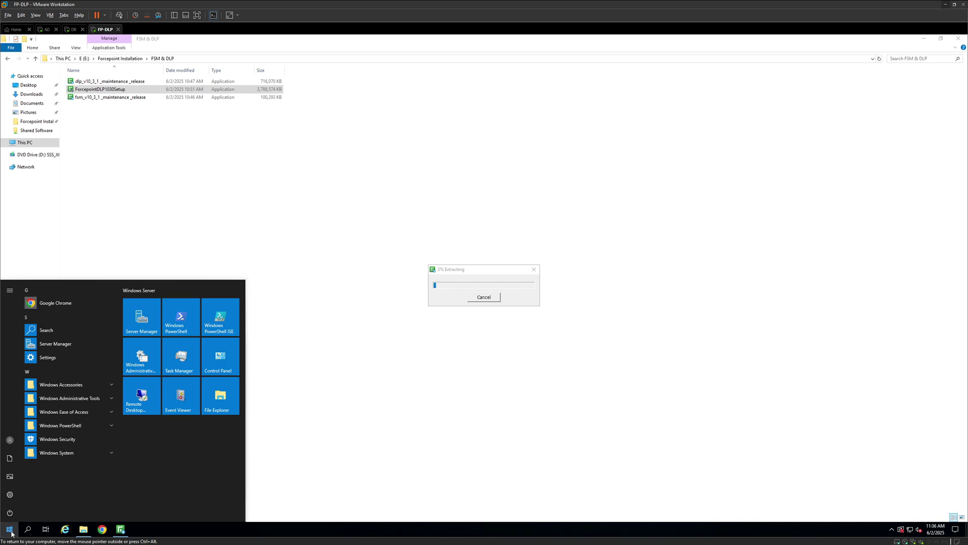
Check Memory and CPU usage in Task Manager's Performance view, then close Task Manager
{"action": "type", "text": "task"}
{"action": "key", "text": "Return"}
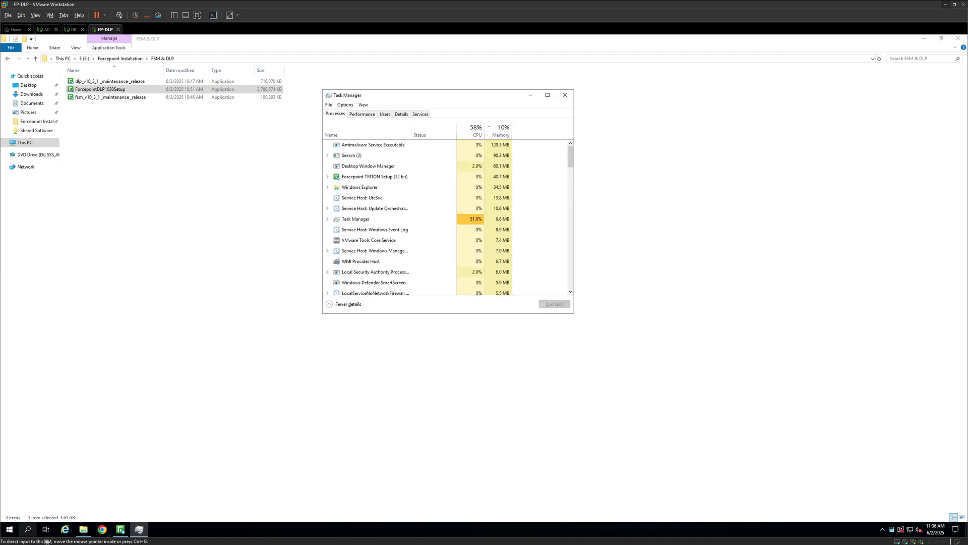
{"action": "left_click", "coordinate": [363, 114]}
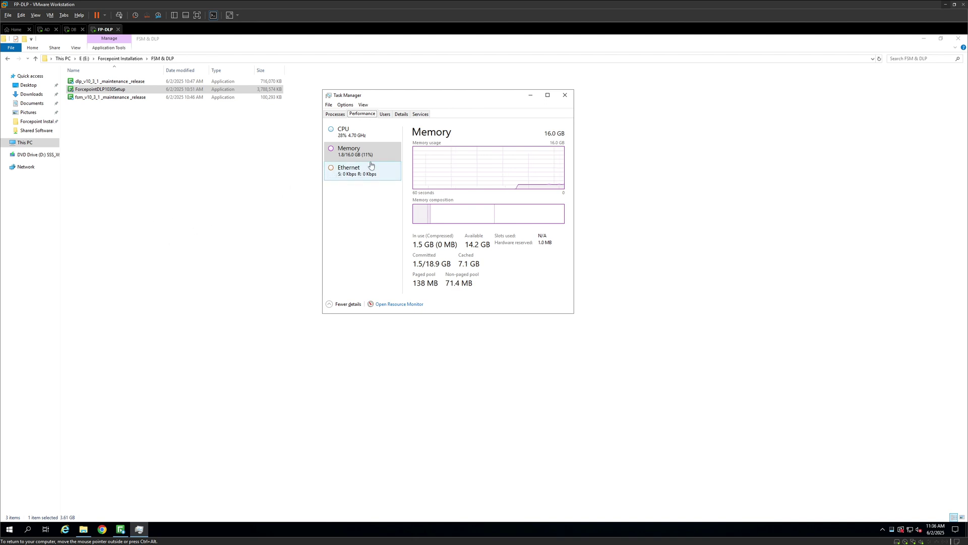
{"action": "left_click", "coordinate": [371, 137]}
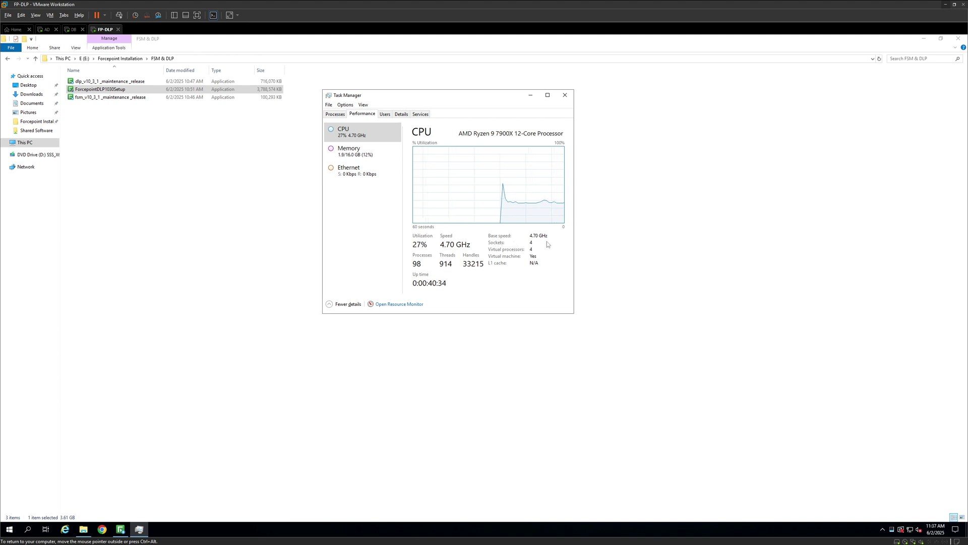
{"action": "left_click", "coordinate": [565, 99]}
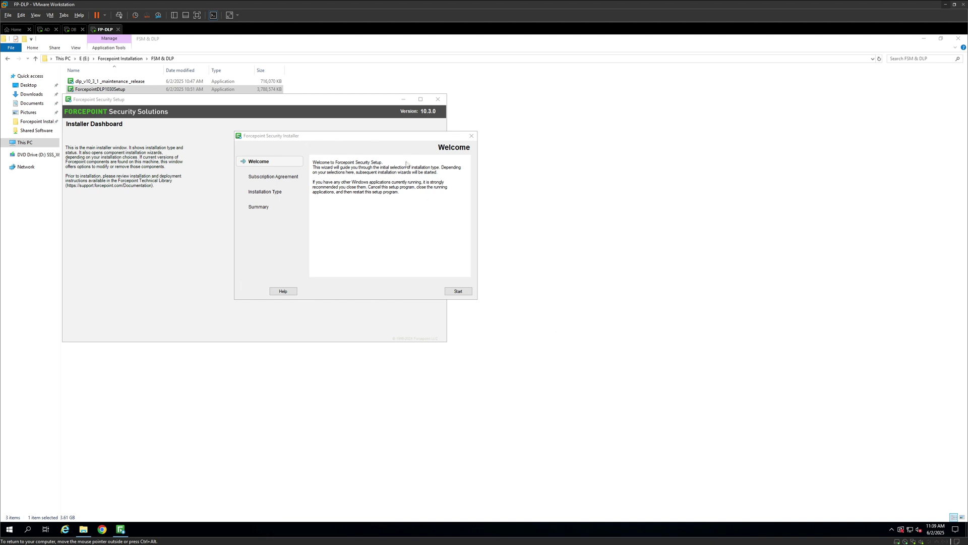
Accept the subscription agreement and choose Forcepoint Security Manager with Forcepoint DLP
{"action": "left_click", "coordinate": [465, 292]}
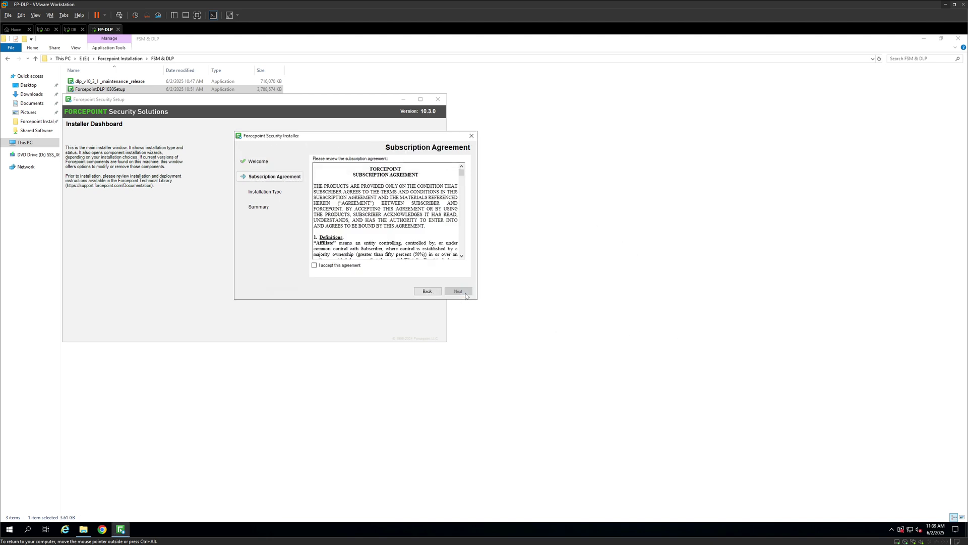
{"action": "left_click", "coordinate": [314, 266]}
{"action": "left_click", "coordinate": [458, 291]}
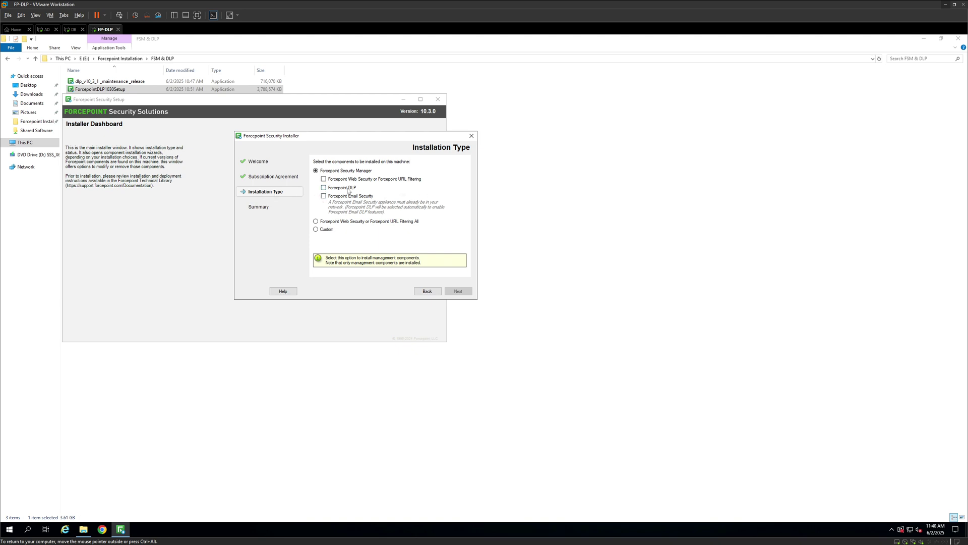
{"action": "left_click", "coordinate": [324, 188]}
{"action": "left_click", "coordinate": [457, 291]}
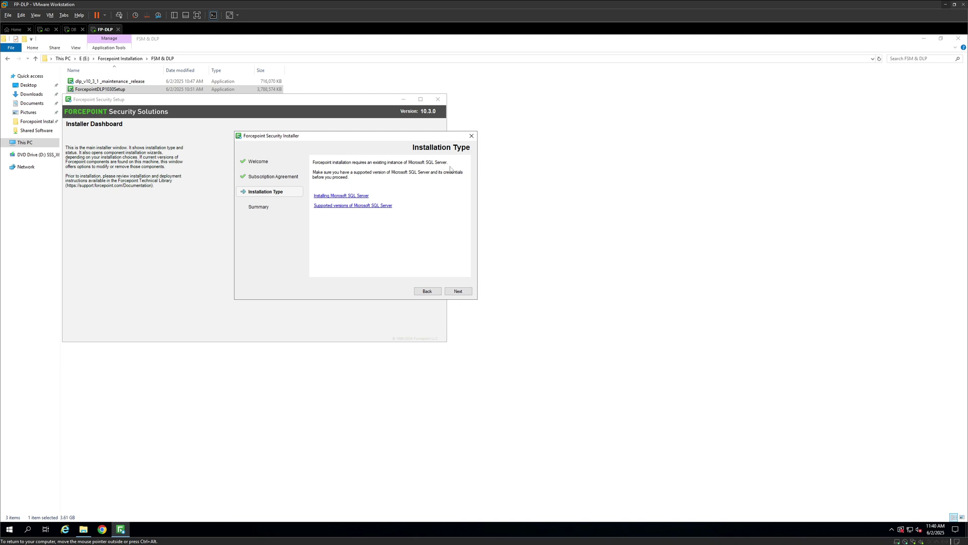
{"action": "left_click", "coordinate": [74, 29]}
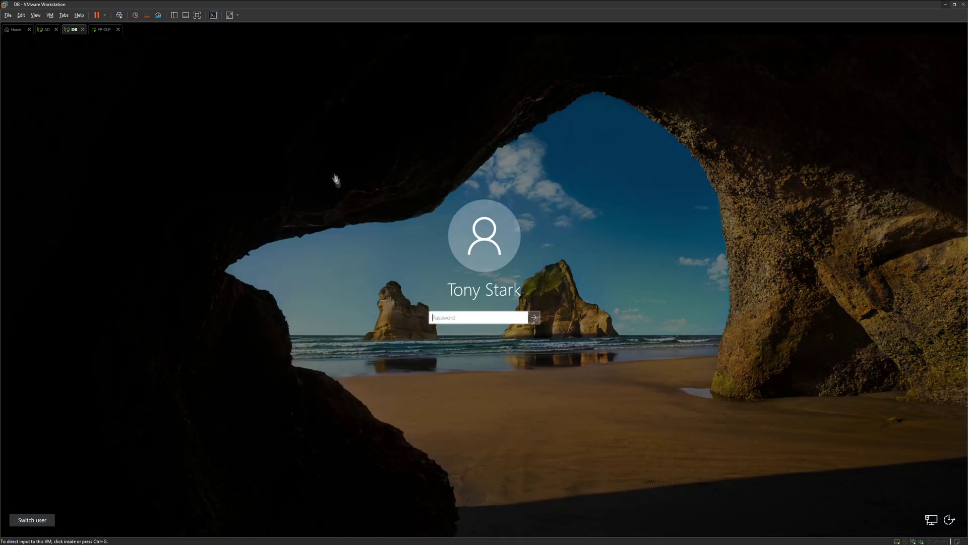
Sign in to the DB virtual machine with the account password
{"action": "left_click", "coordinate": [457, 323]}
{"action": "type", "text": "P@ssw0rd"}
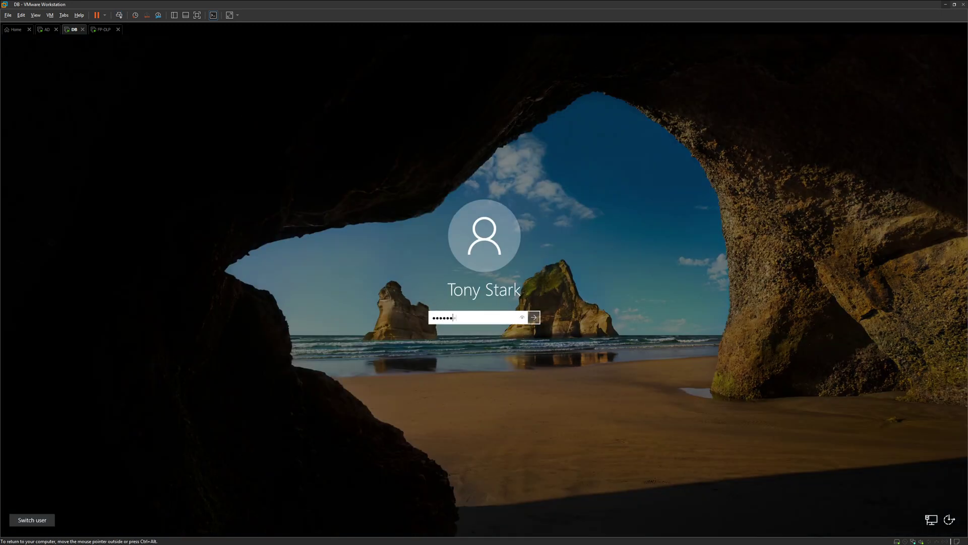
{"action": "key", "text": "Return"}
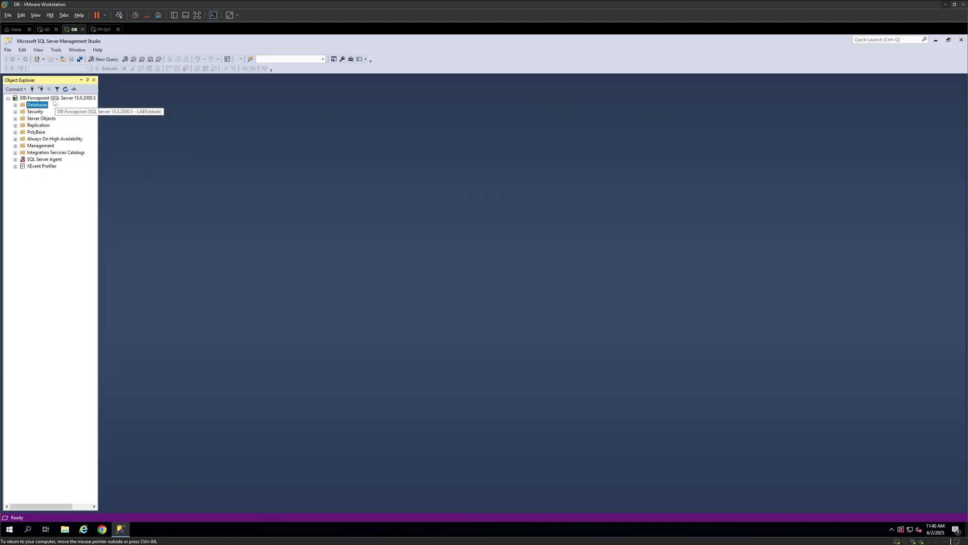
On FP-DLP, continue past the SQL Server requirement and start installing both modules
{"action": "left_click", "coordinate": [101, 30]}
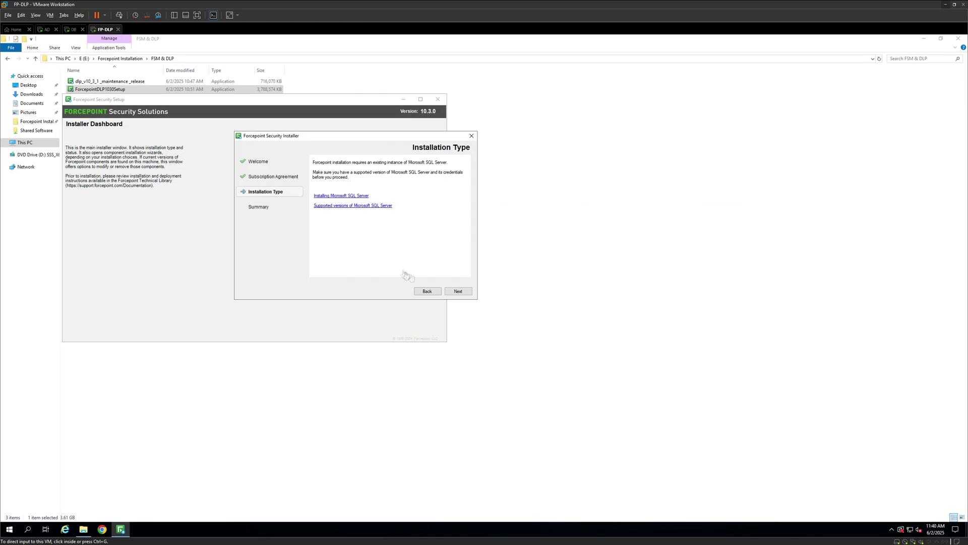
{"action": "left_click", "coordinate": [458, 291]}
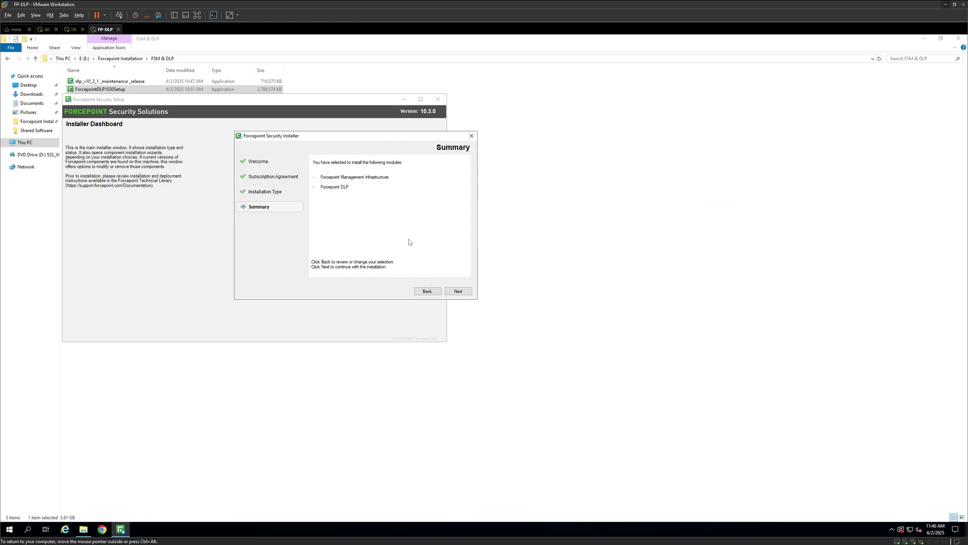
{"action": "left_click", "coordinate": [458, 291]}
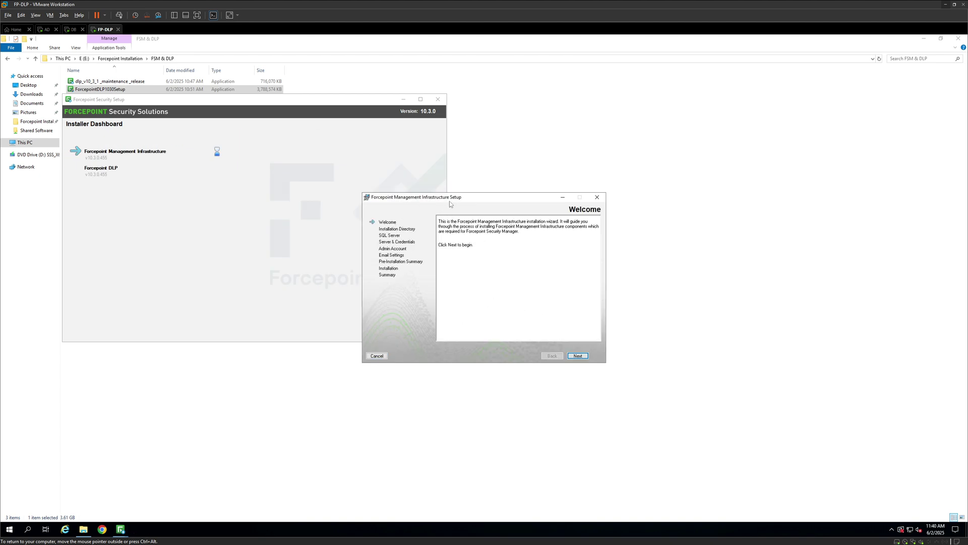
Set the Management Infrastructure install folder to E:\Program Files (x86)\Websense\ and continue
{"action": "left_click", "coordinate": [582, 359]}
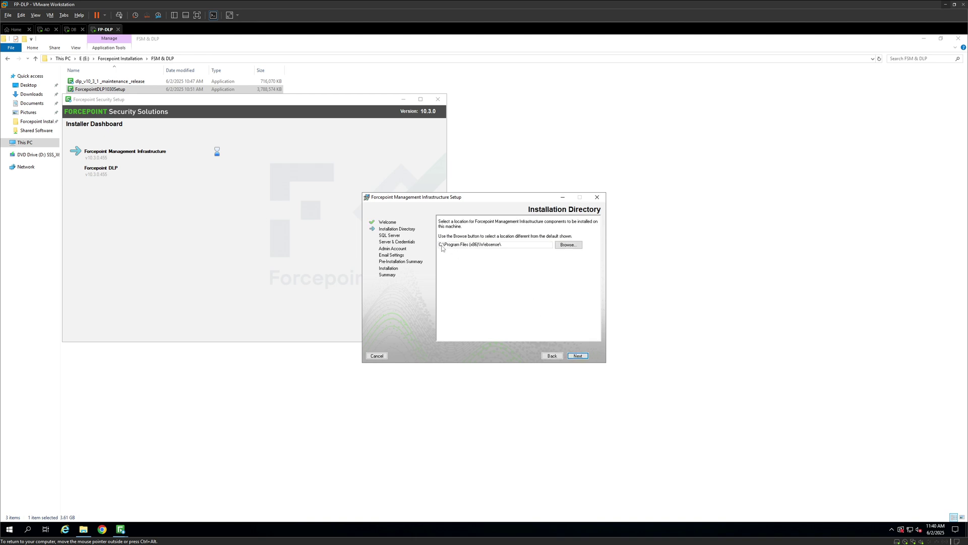
{"action": "left_click", "coordinate": [574, 246]}
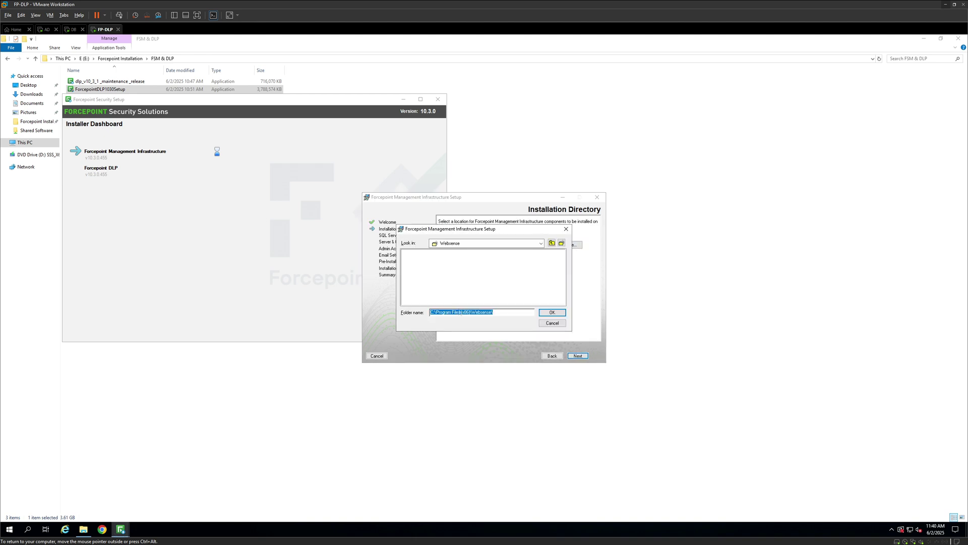
{"action": "key", "text": "Home"}
{"action": "key", "text": "Delete"}
{"action": "type", "text": "E"}
{"action": "left_click", "coordinate": [561, 313]}
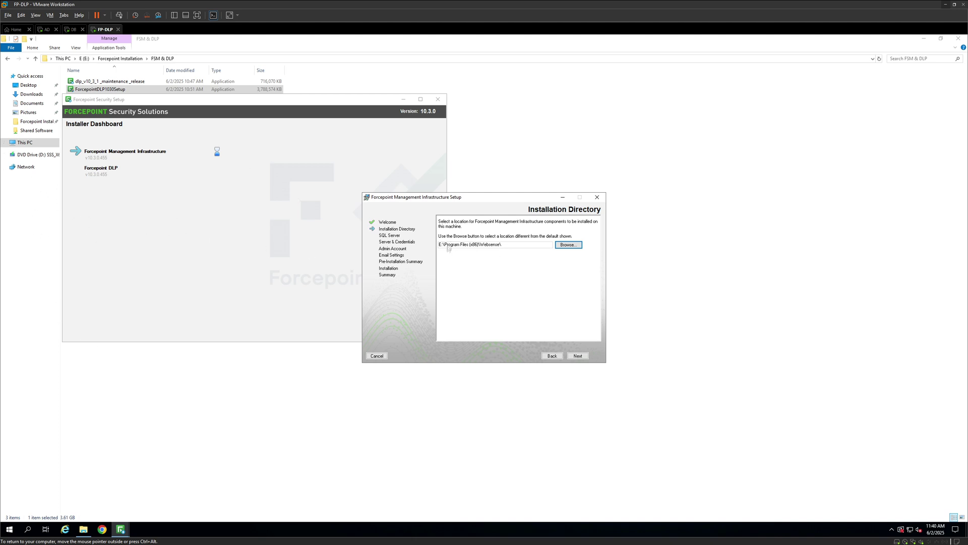
{"action": "left_click", "coordinate": [578, 356]}
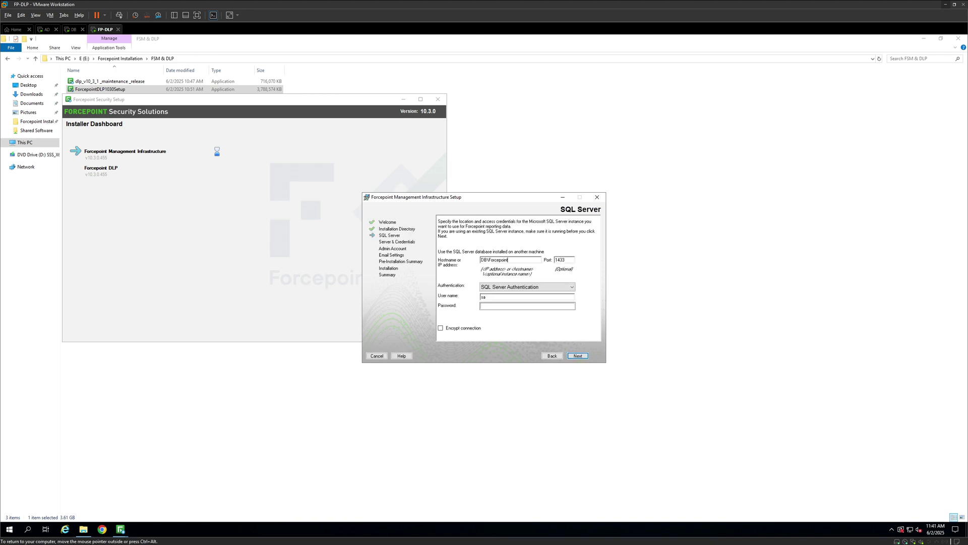
Connect to SQL Server DB\Forcepoint on port 1434 using Windows Authentication and the account password
{"action": "key", "text": "ctrl+a"}
{"action": "key", "text": "BackSpace"}
{"action": "type", "text": "orcepo"}
{"action": "left_click", "coordinate": [565, 260]}
{"action": "type", "text": "4"}
{"action": "left_click", "coordinate": [525, 288]}
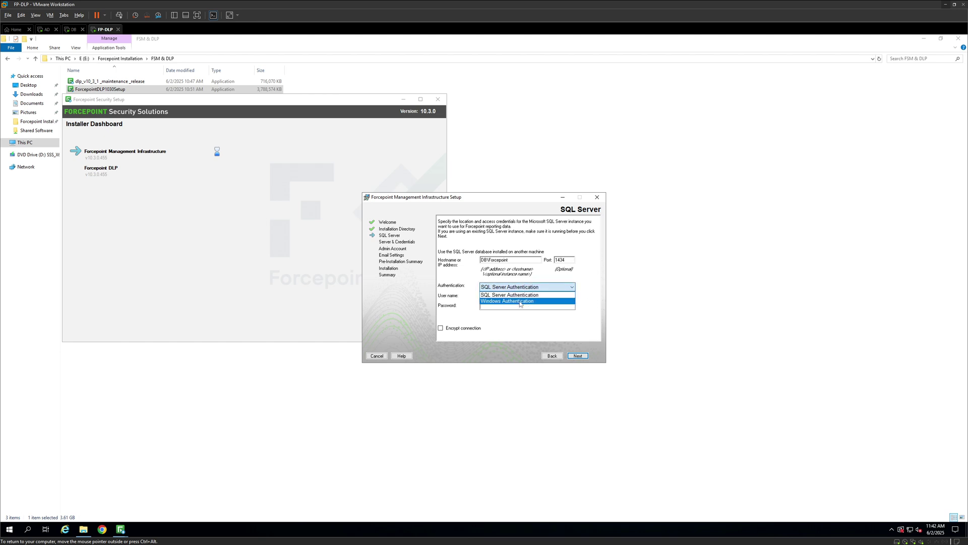
{"action": "left_click", "coordinate": [525, 300]}
{"action": "left_click", "coordinate": [527, 306]}
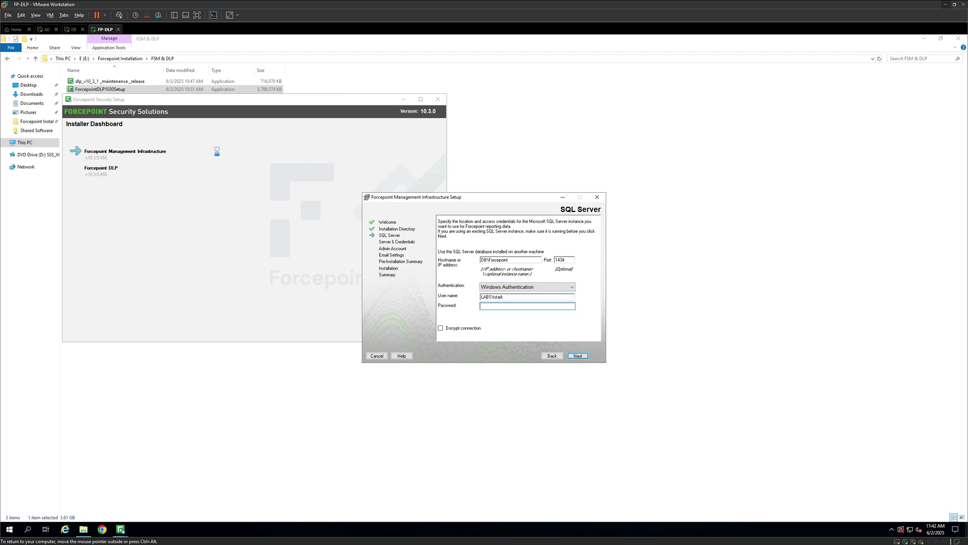
{"action": "type", "text": "*******"}
{"action": "left_click", "coordinate": [578, 356]}
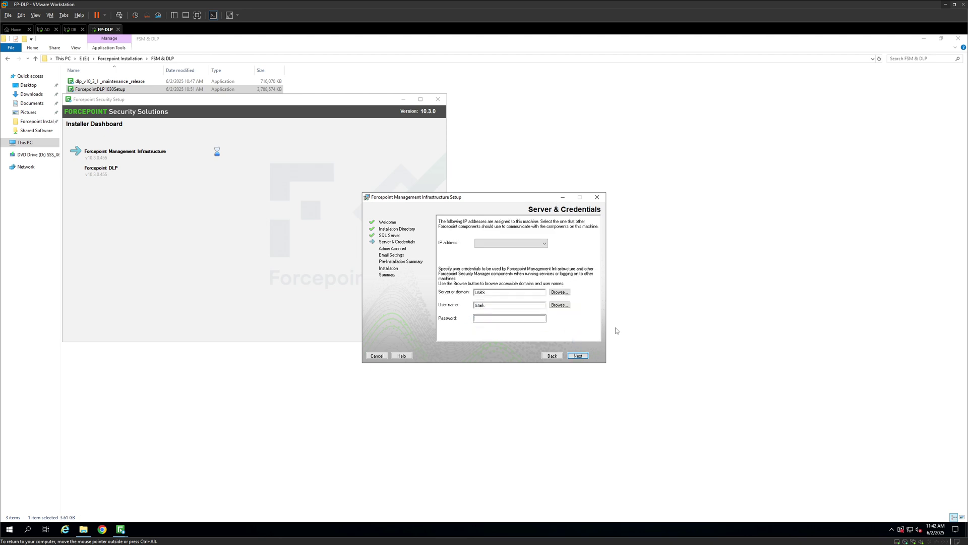
Use 192.168.11.125 as the server address and enter the LABS service account password
{"action": "left_click", "coordinate": [536, 242]}
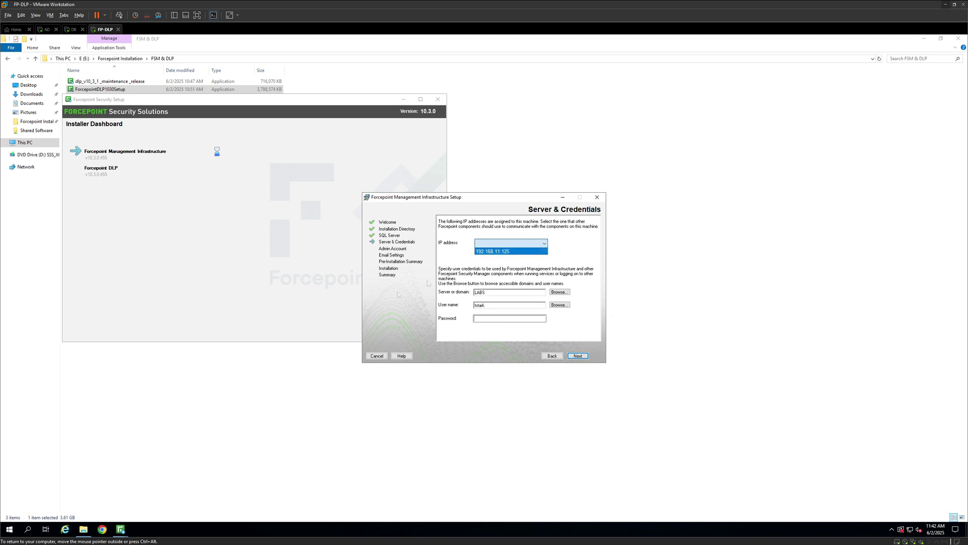
{"action": "left_click", "coordinate": [508, 252]}
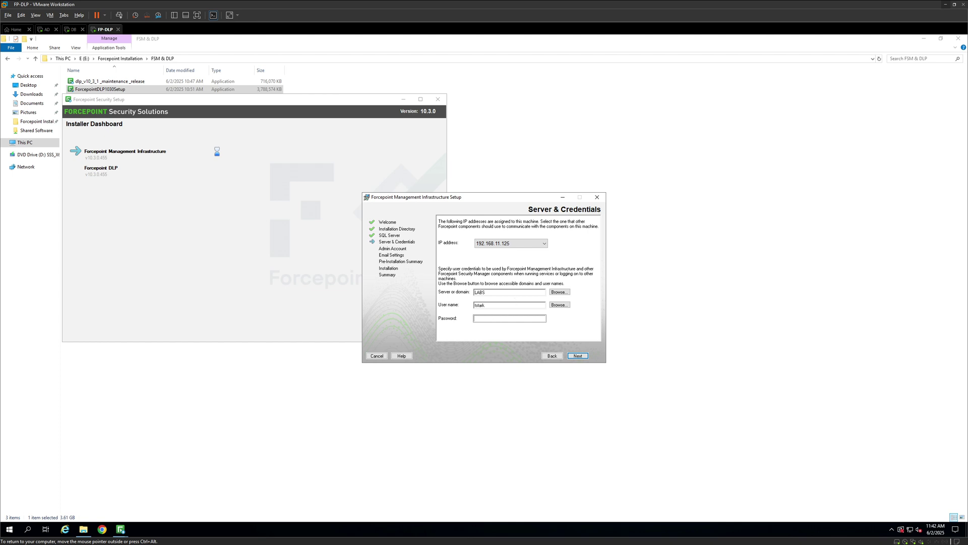
{"action": "left_click", "coordinate": [509, 318]}
{"action": "type", "text": "••••••••"}
{"action": "left_click", "coordinate": [581, 355]}
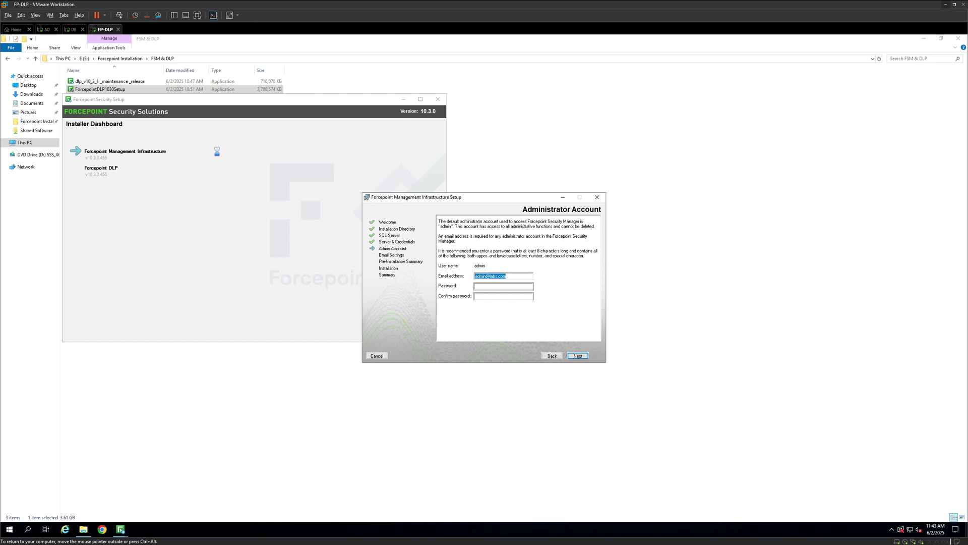
Enter and confirm the admin console account password, then continue to Email Settings
{"action": "key", "text": "Tab"}
{"action": "type", "text": "P@ssw0r"}
{"action": "key", "text": "Tab"}
{"action": "type", "text": "P@ssw0rd"}
{"action": "left_click", "coordinate": [579, 357]}
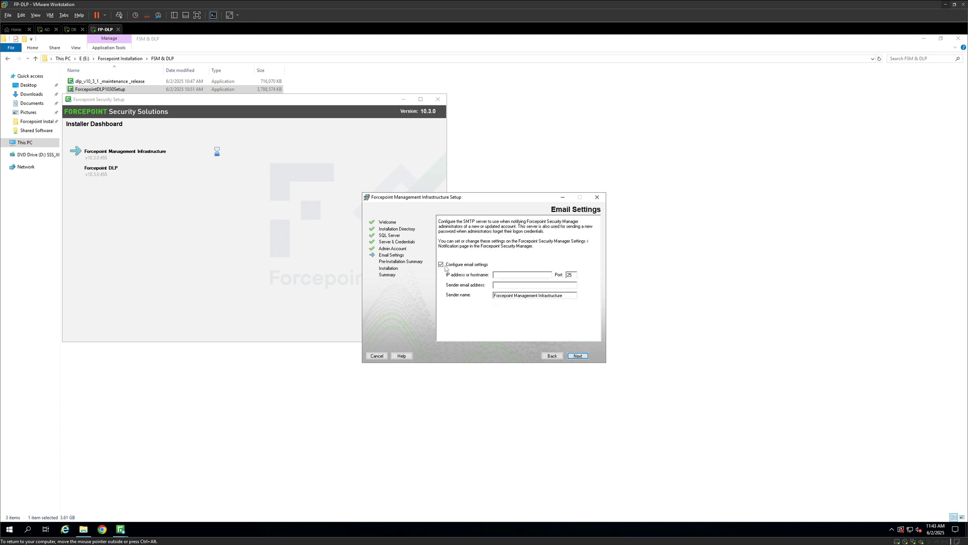
Turn off email settings, install Management Infrastructure from the summary, and finish it
{"action": "left_click", "coordinate": [441, 265]}
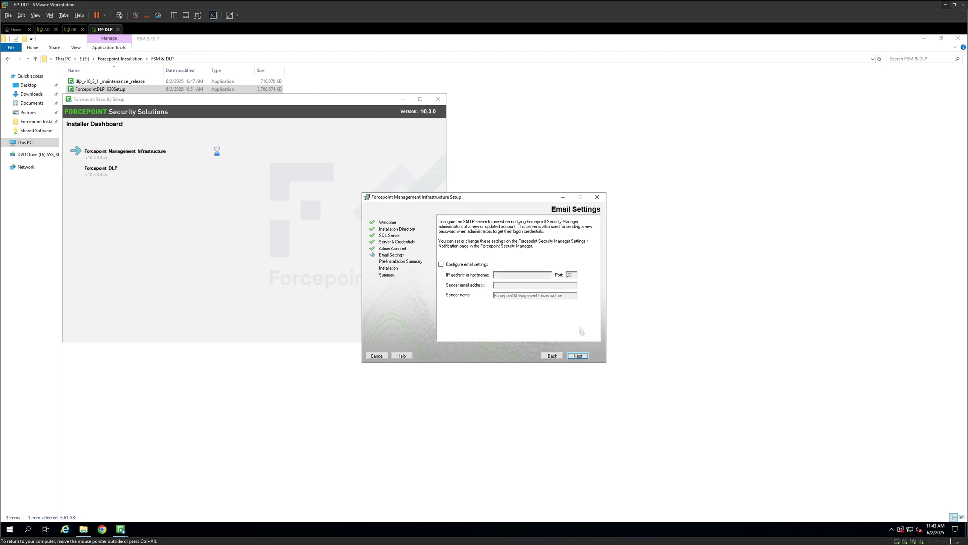
{"action": "left_click", "coordinate": [578, 356]}
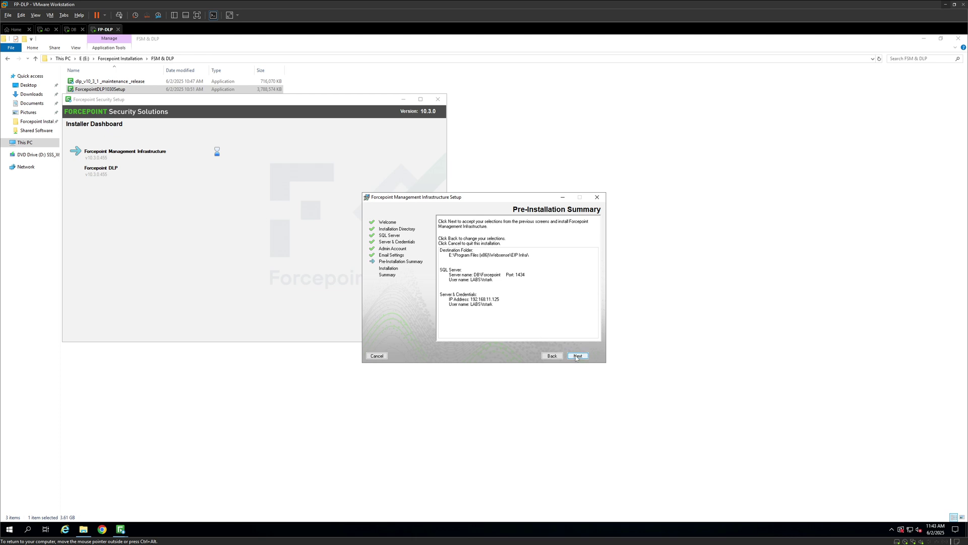
{"action": "left_click", "coordinate": [578, 356]}
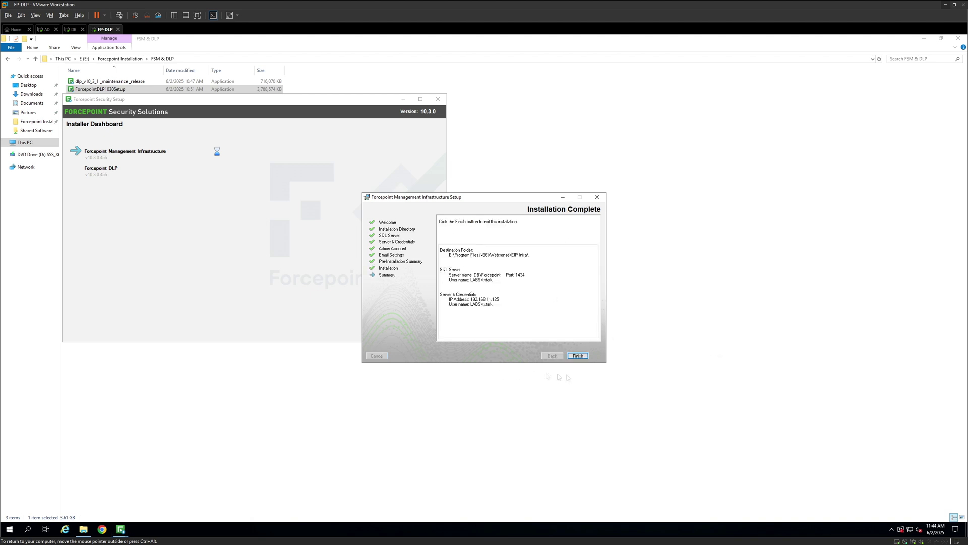
{"action": "left_click", "coordinate": [578, 356]}
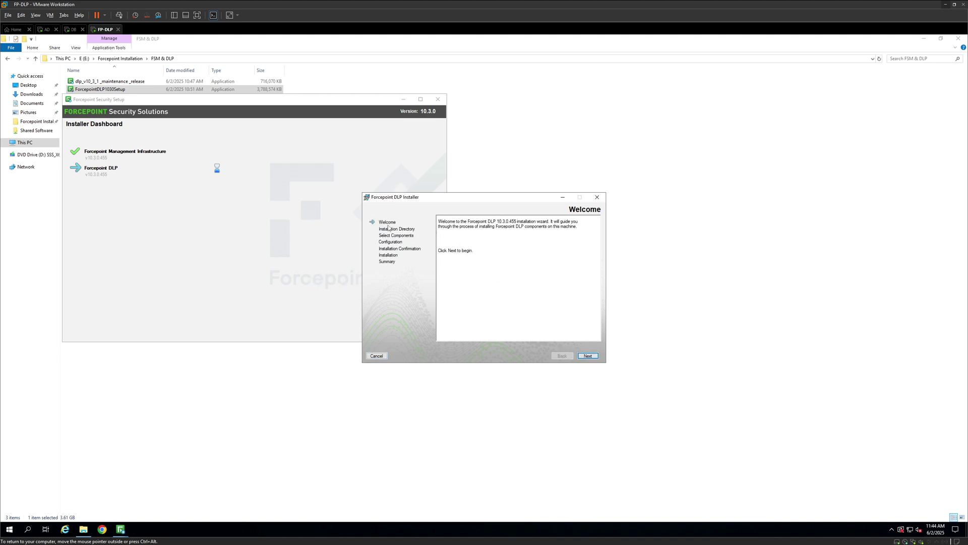
Pass the DLP welcome page and keep the defaults for folder, administrator, temp files and fingerprinting
{"action": "left_click", "coordinate": [588, 356]}
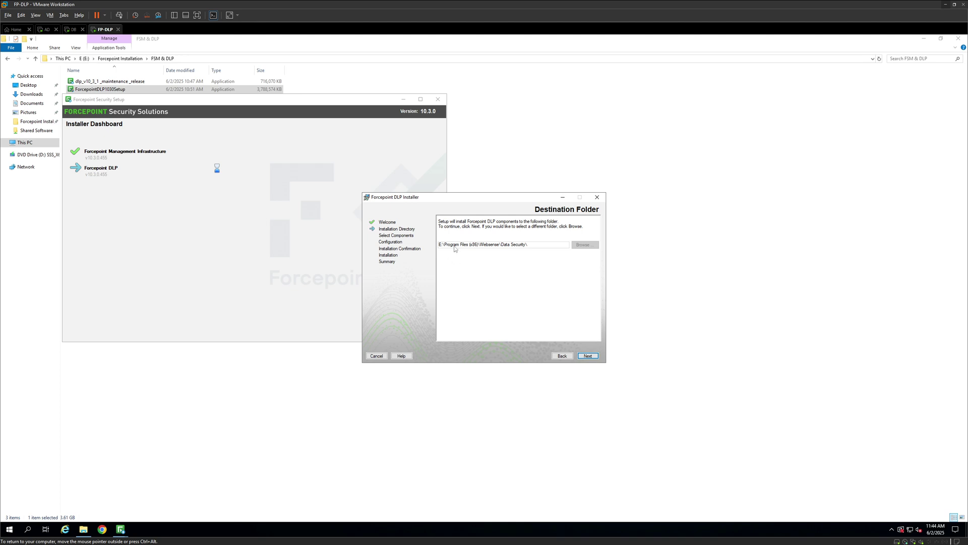
{"action": "left_click", "coordinate": [589, 356]}
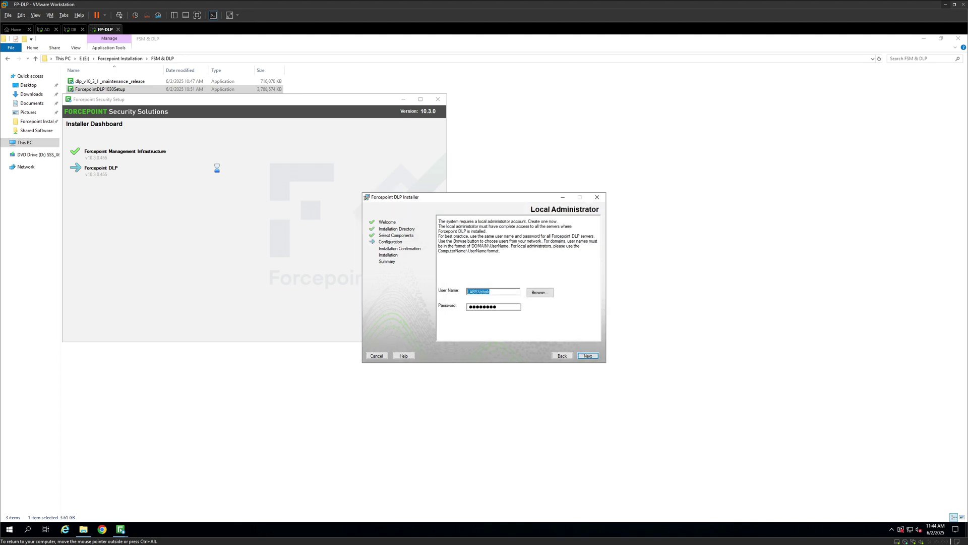
{"action": "key", "text": "Tab"}
{"action": "left_click", "coordinate": [589, 357]}
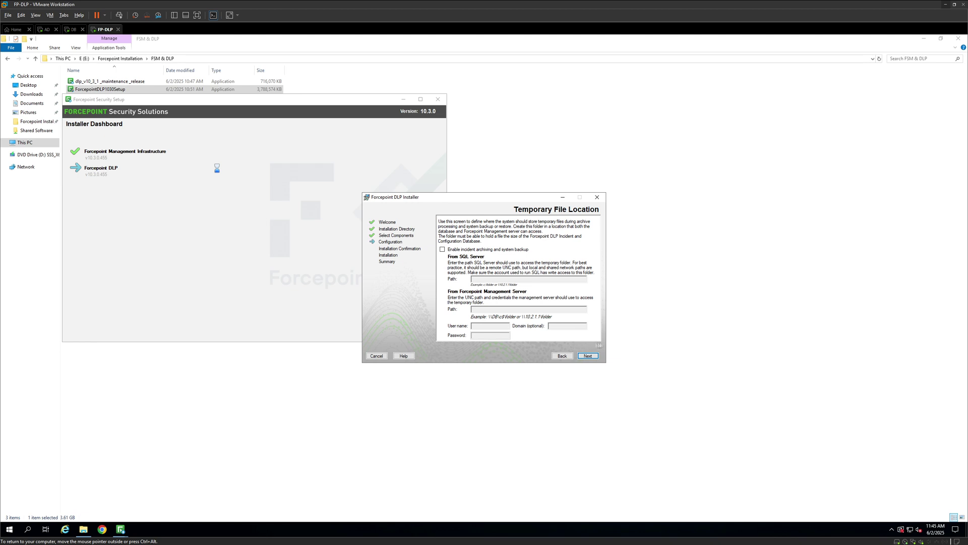
{"action": "left_click", "coordinate": [593, 358]}
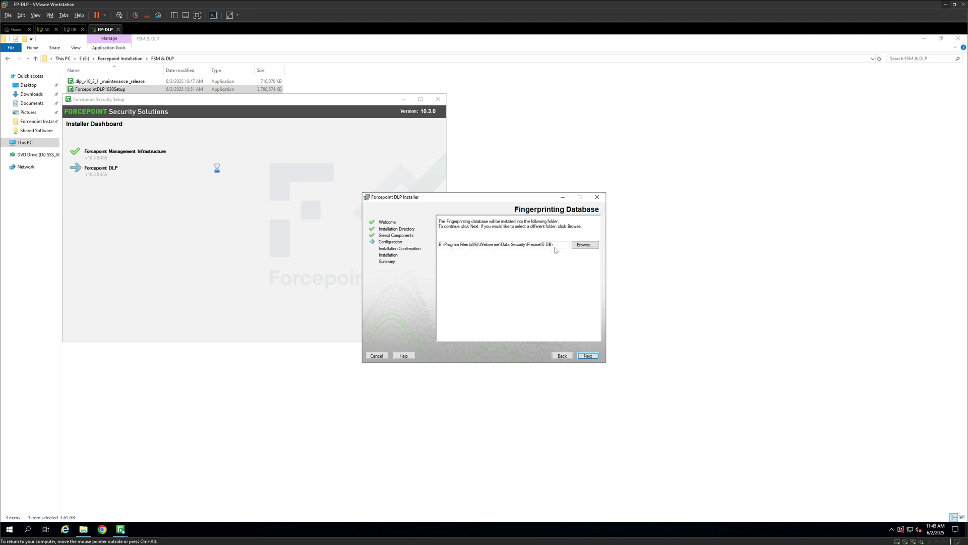
{"action": "left_click", "coordinate": [588, 356]}
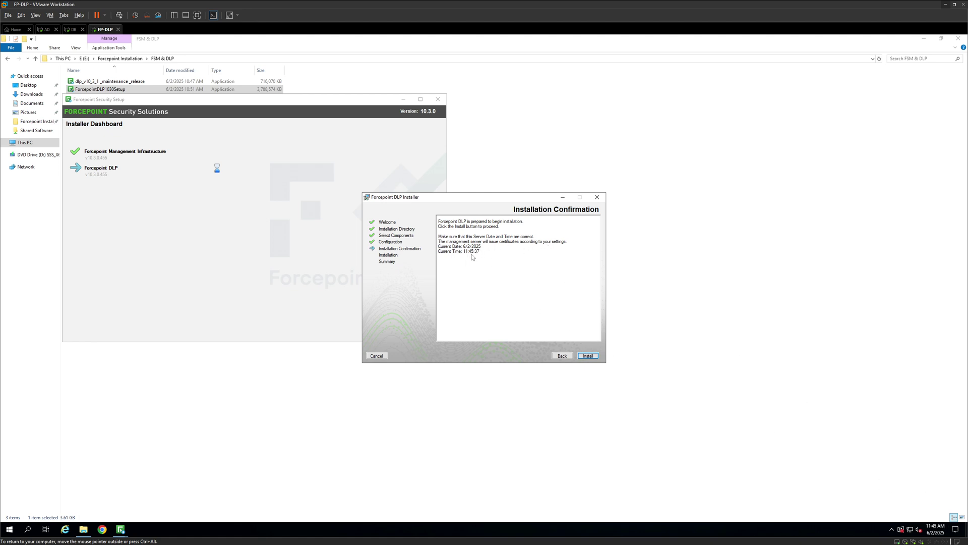
Install Forcepoint DLP and close the installer when it completes
{"action": "left_click", "coordinate": [588, 356]}
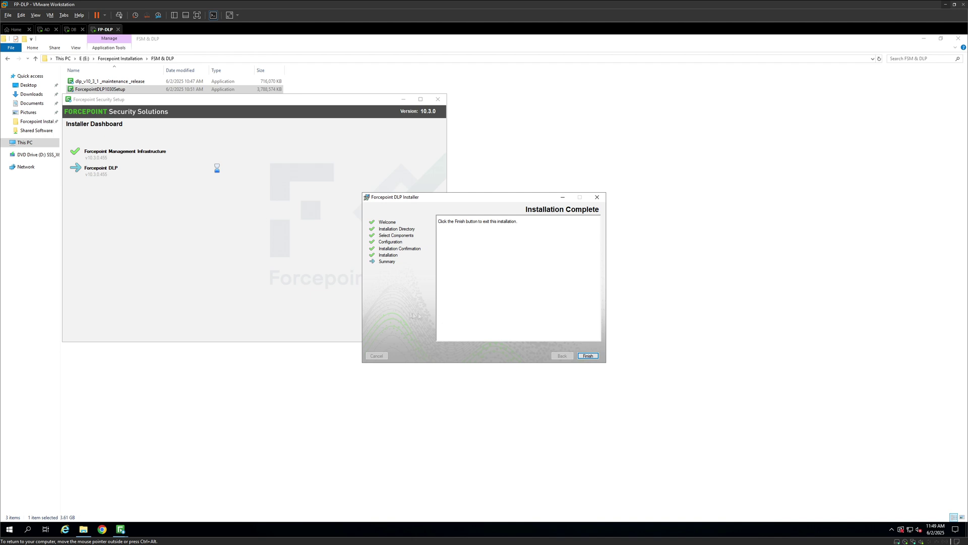
{"action": "left_click", "coordinate": [592, 356]}
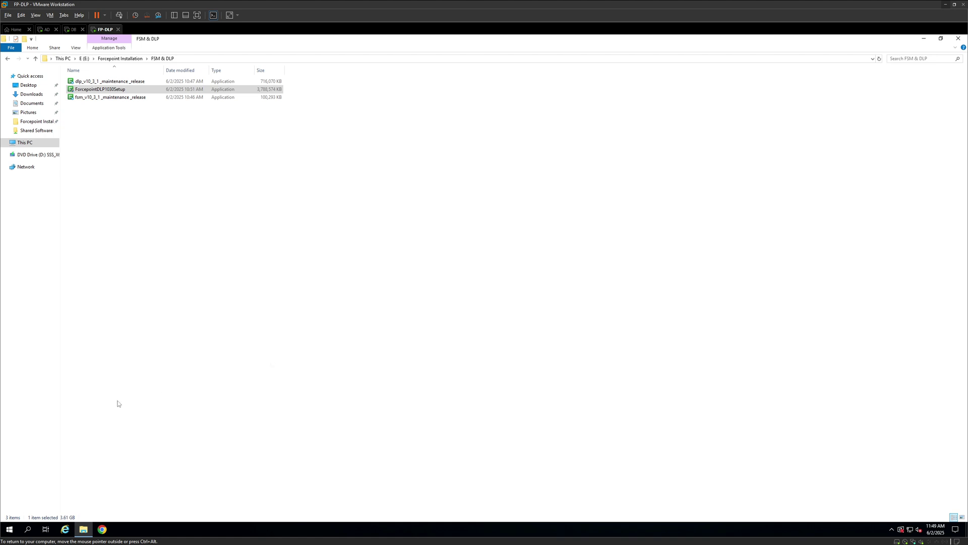
Launch Google Chrome from the Start menu's program list
{"action": "left_click", "coordinate": [11, 530]}
{"action": "left_click", "coordinate": [75, 303]}
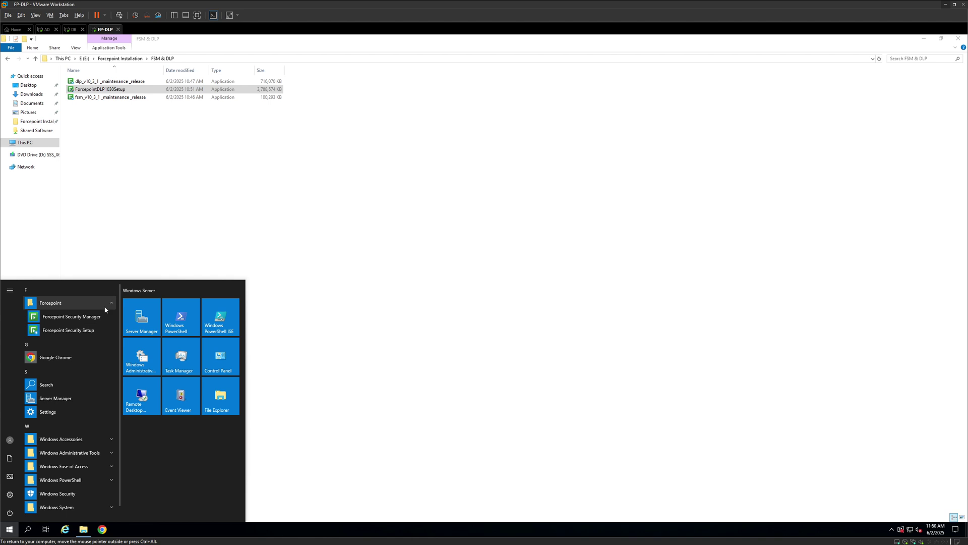
{"action": "left_click", "coordinate": [101, 303]}
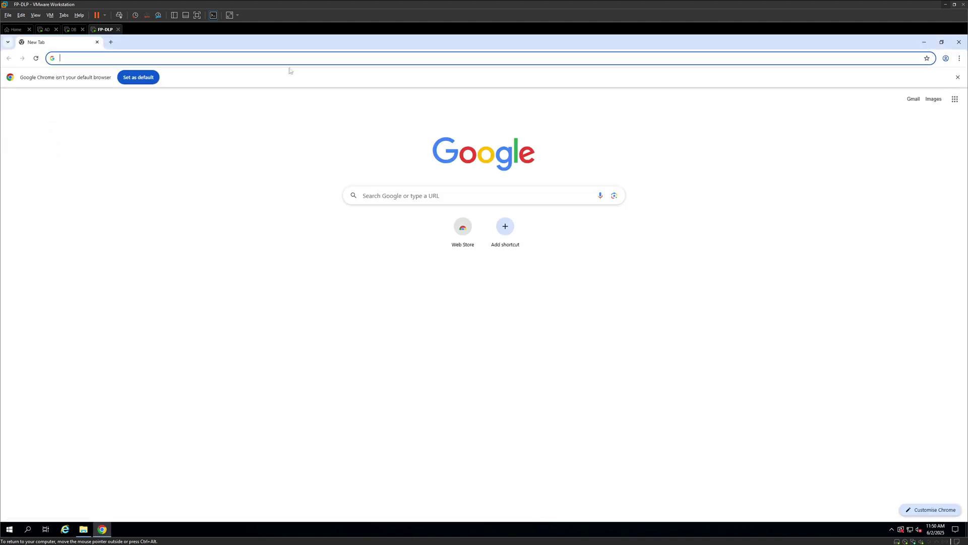
{"action": "left_click", "coordinate": [290, 58]}
{"action": "type", "text": "https"}
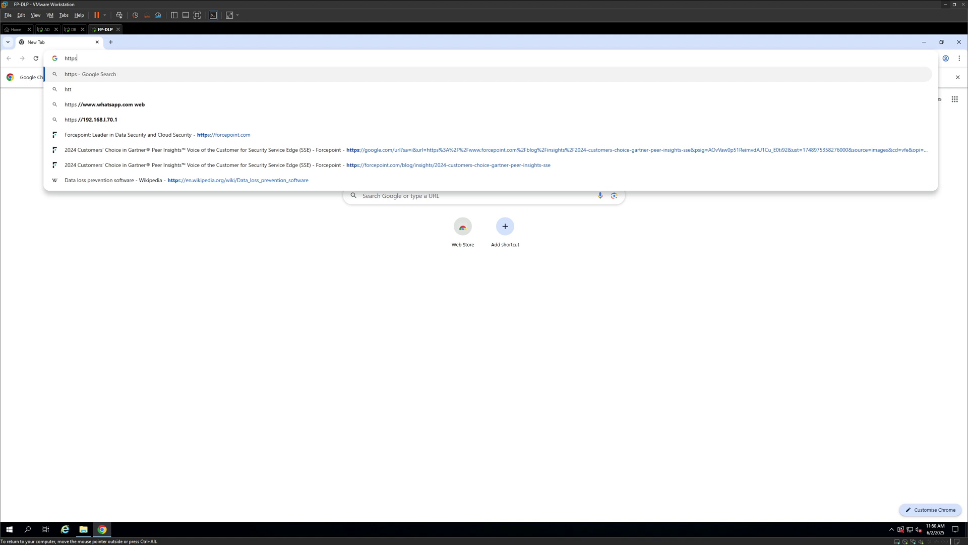
{"action": "type", "text": "://l"}
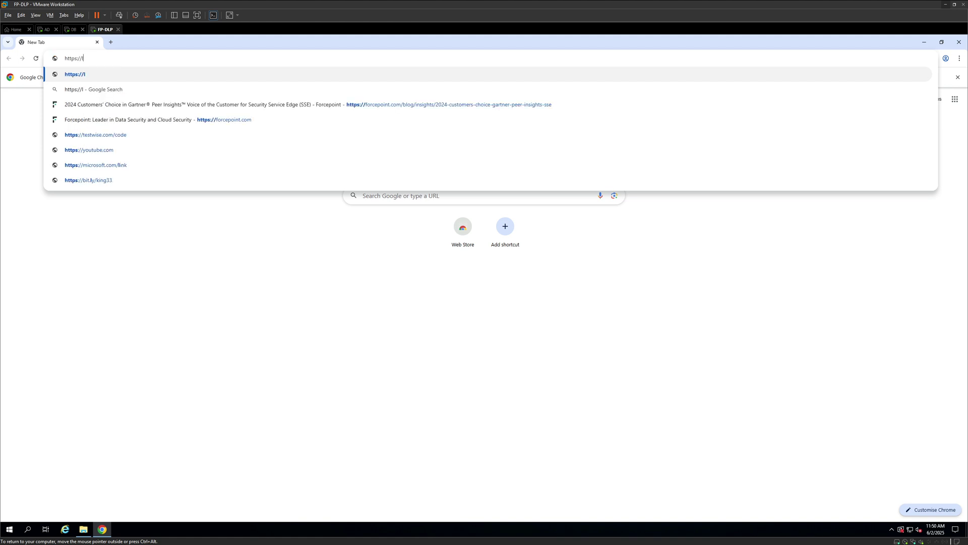
{"action": "type", "text": "ocalhost"}
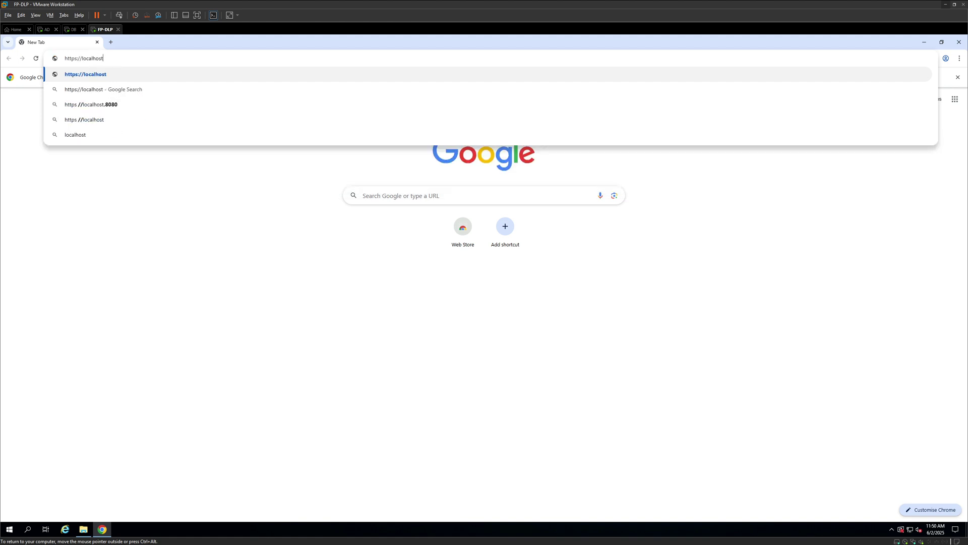
{"action": "type", "text": ":9443"}
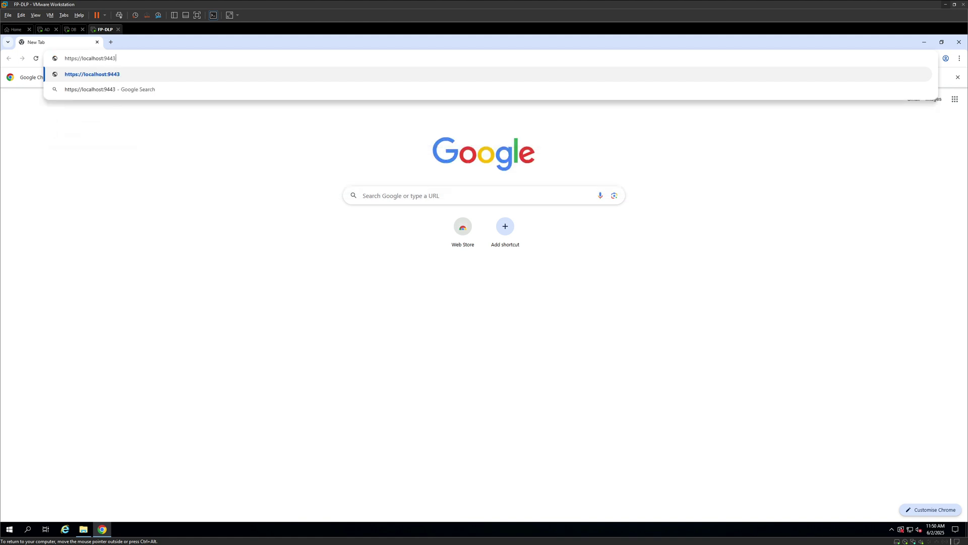
{"action": "key", "text": "Return"}
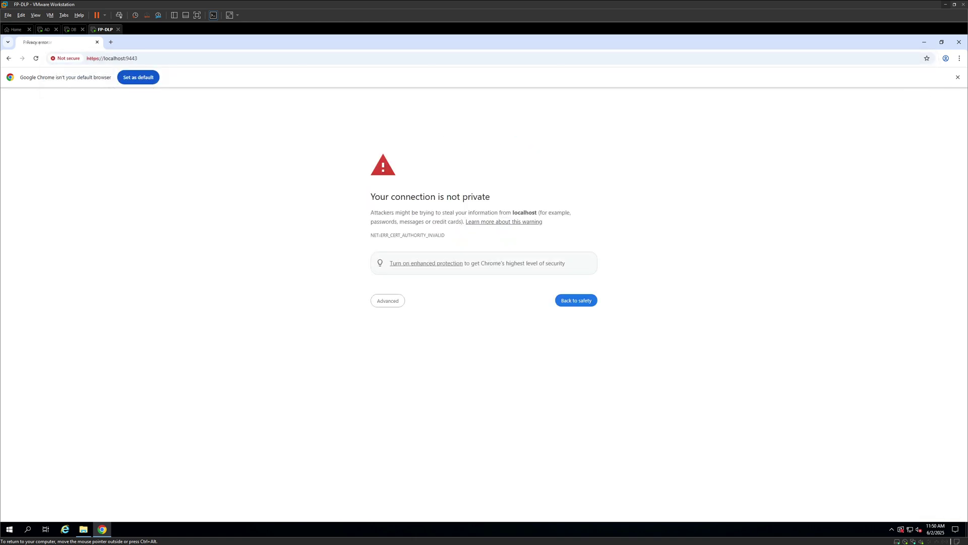
{"action": "left_click", "coordinate": [377, 305]}
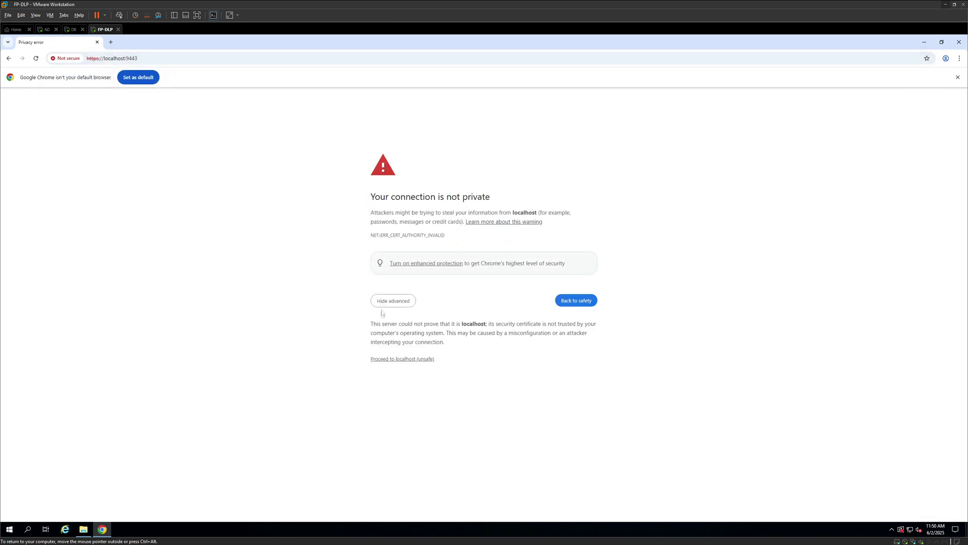
{"action": "left_click", "coordinate": [381, 360]}
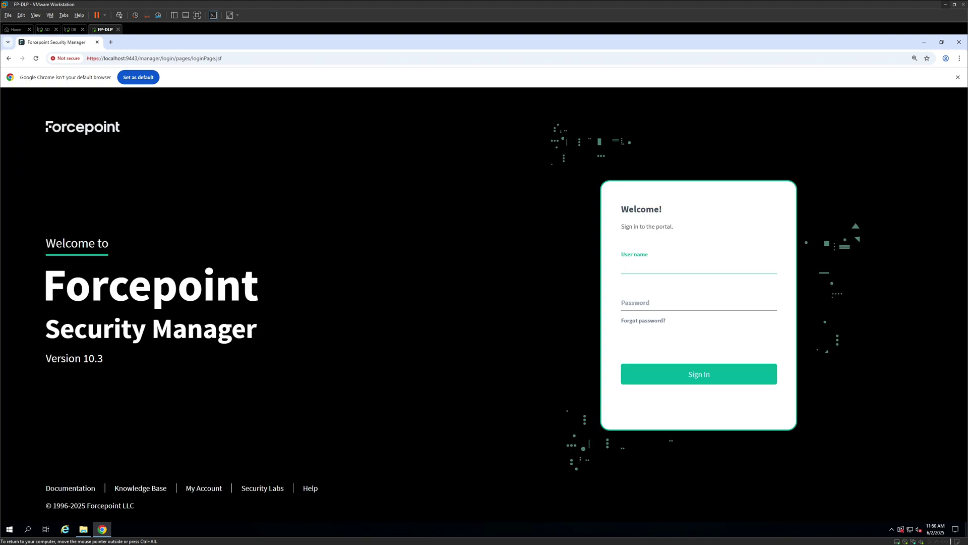
Sign in to Security Manager with the admin user name and its password
{"action": "type", "text": "admin"}
{"action": "key", "text": "Tab"}
{"action": "type", "text": "********"}
{"action": "left_click", "coordinate": [705, 374]}
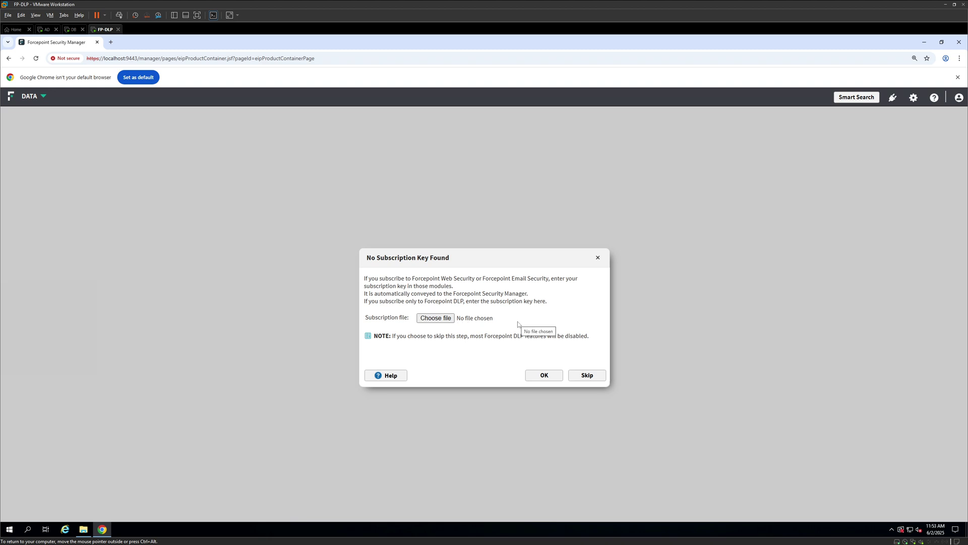
Submit subscription.xml from E:\Forcepoint Installation as the subscription key and continue
{"action": "left_click", "coordinate": [435, 318]}
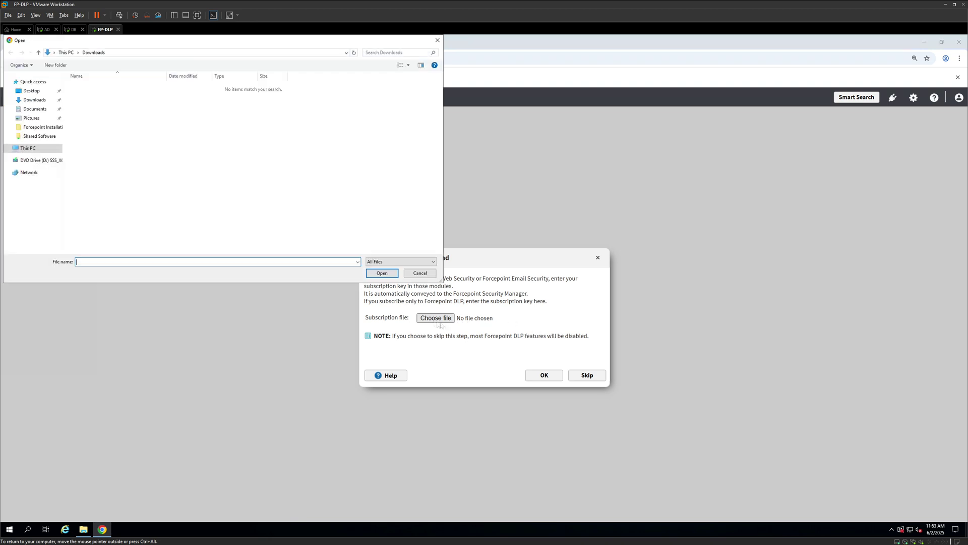
{"action": "left_click", "coordinate": [27, 149]}
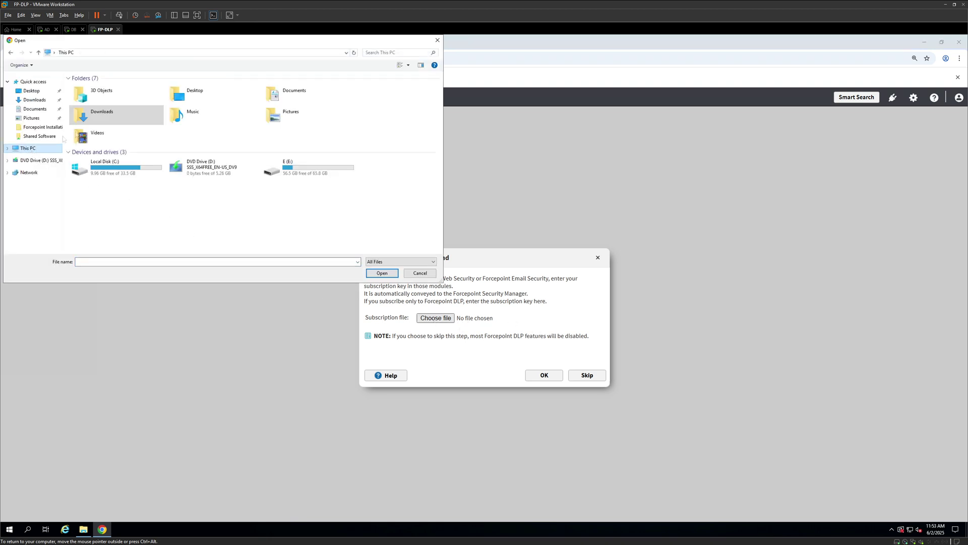
{"action": "double_click", "coordinate": [285, 165]}
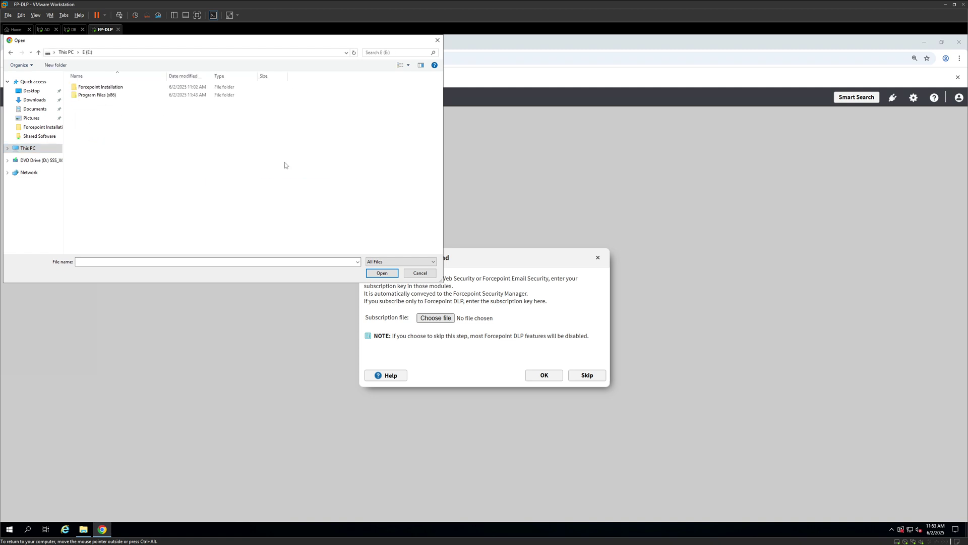
{"action": "double_click", "coordinate": [115, 89]}
{"action": "double_click", "coordinate": [91, 110]}
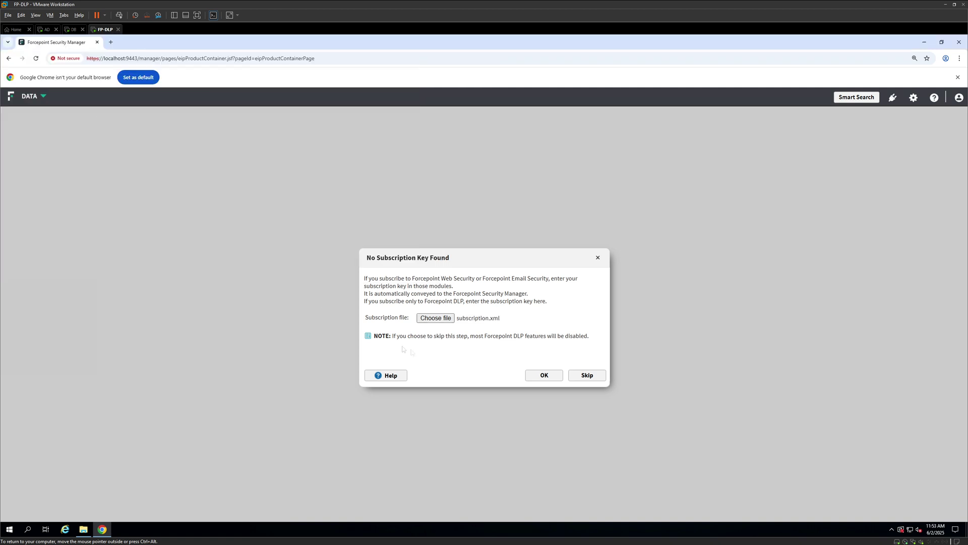
{"action": "left_click", "coordinate": [539, 376]}
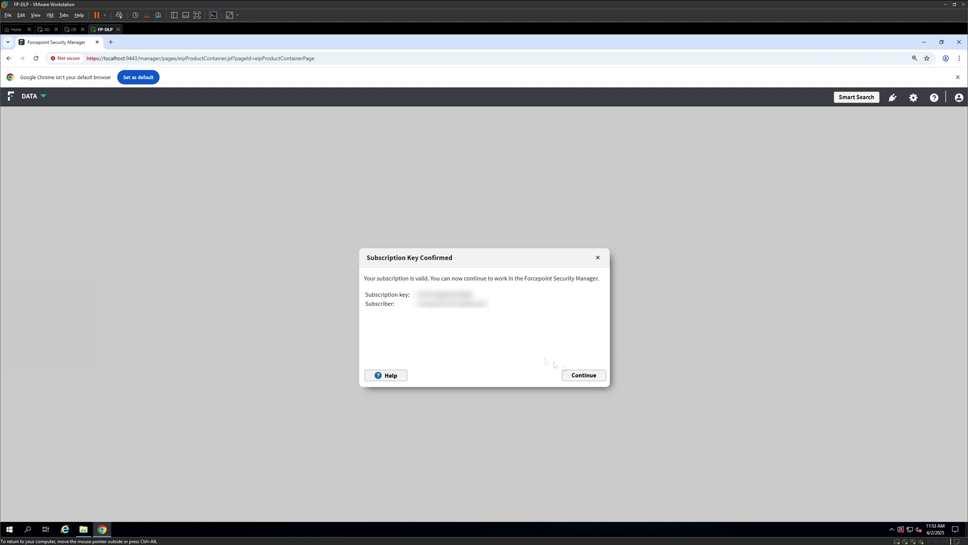
{"action": "left_click", "coordinate": [587, 380]}
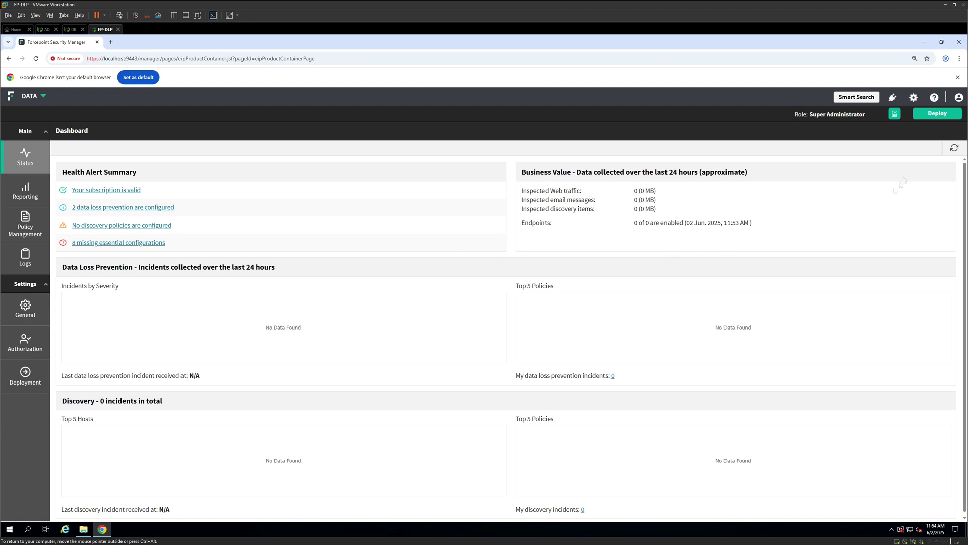
Open Global Settings to show the My Account page
{"action": "left_click", "coordinate": [913, 97]}
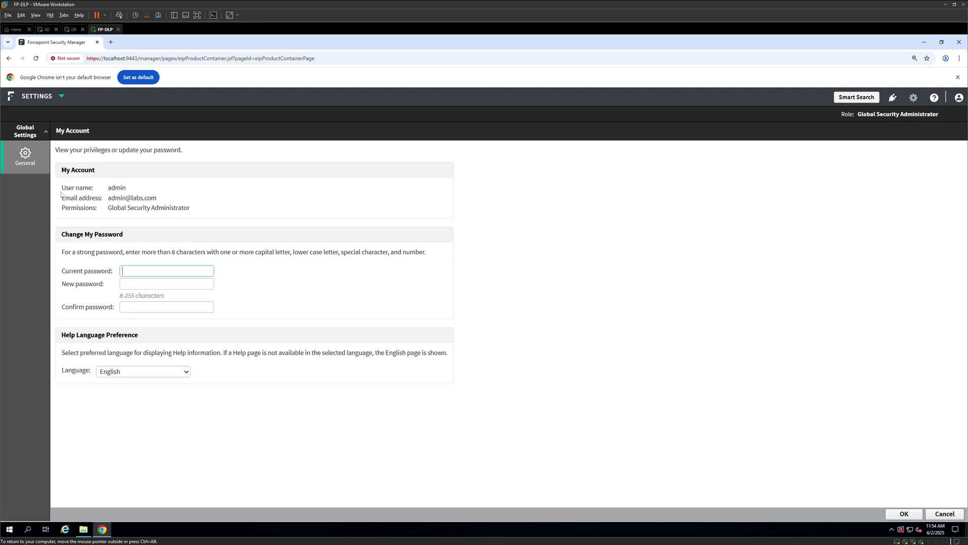
In User Directory settings, keep Active Directory as the type and set the host to AD
{"action": "mouse_move", "coordinate": [27, 161]}
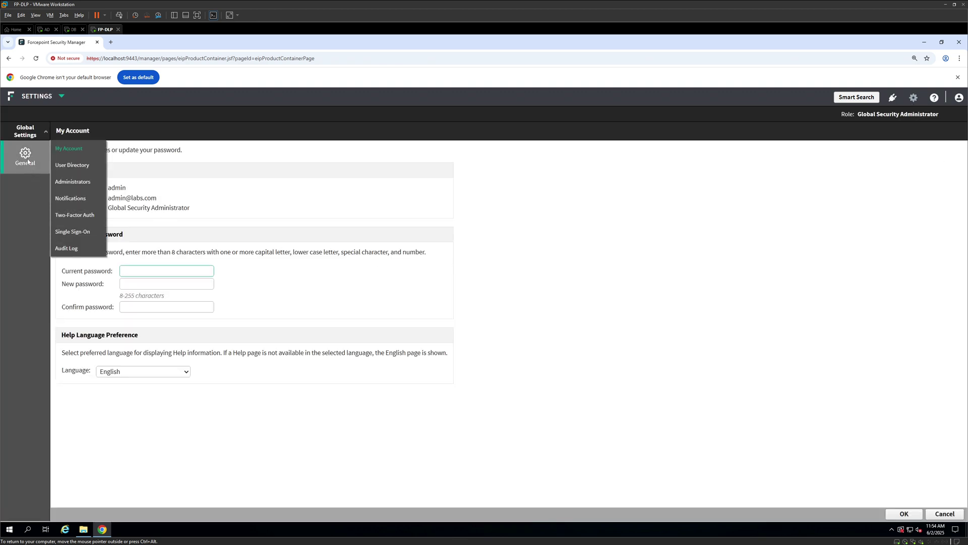
{"action": "left_click", "coordinate": [76, 167]}
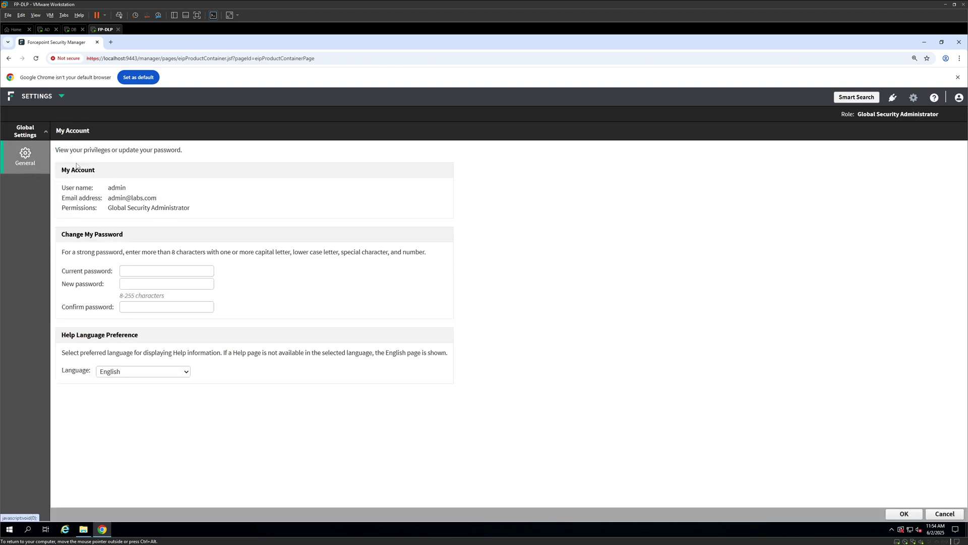
{"action": "left_click", "coordinate": [222, 181]}
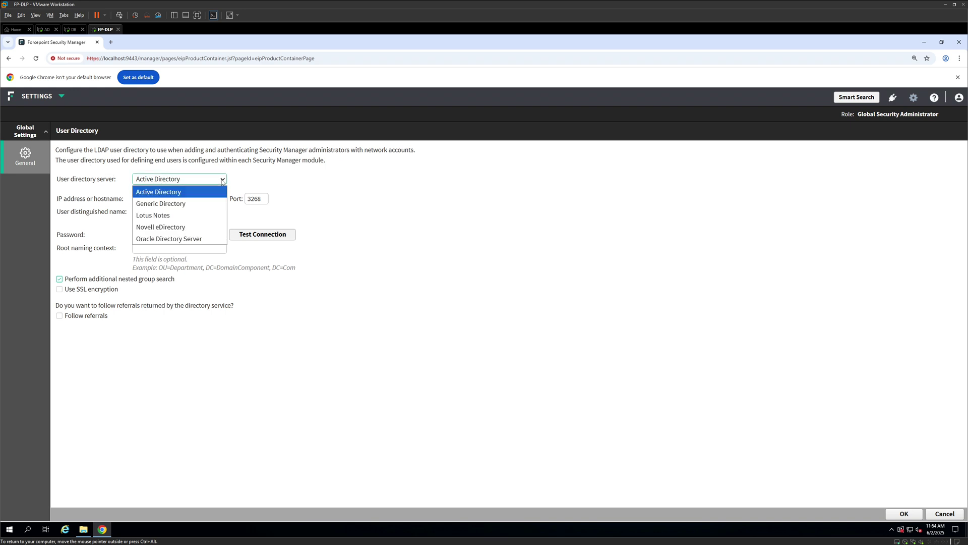
{"action": "left_click", "coordinate": [163, 193]}
{"action": "left_click", "coordinate": [179, 198]}
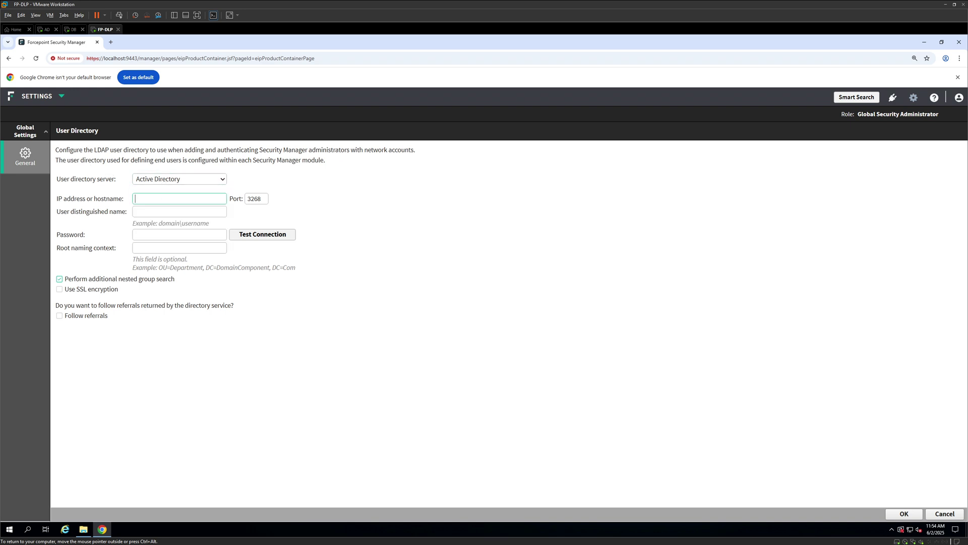
{"action": "type", "text": "AD"}
Enter the labs domain user account and its password, test the connection, and save
{"action": "left_click", "coordinate": [179, 212]}
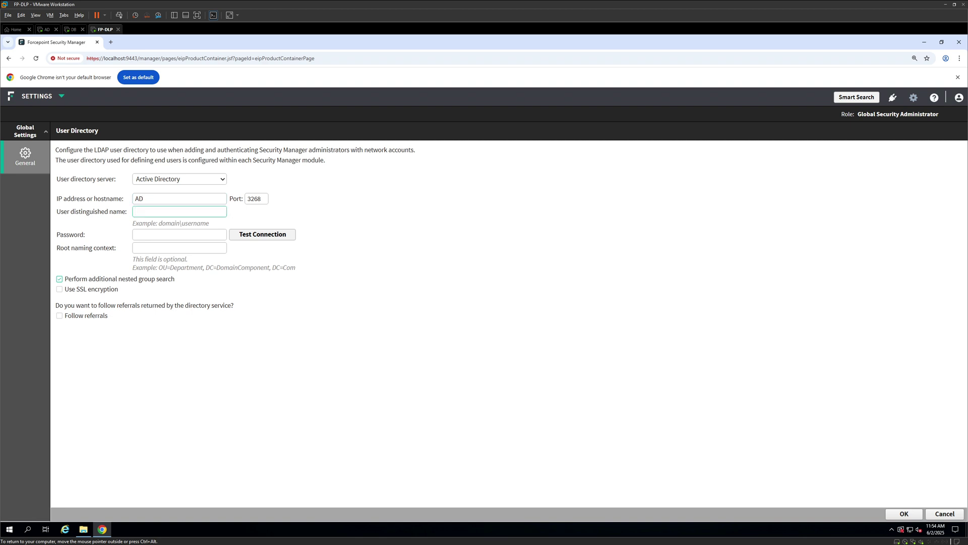
{"action": "type", "text": "labs\\tstark"}
{"action": "key", "text": "Tab"}
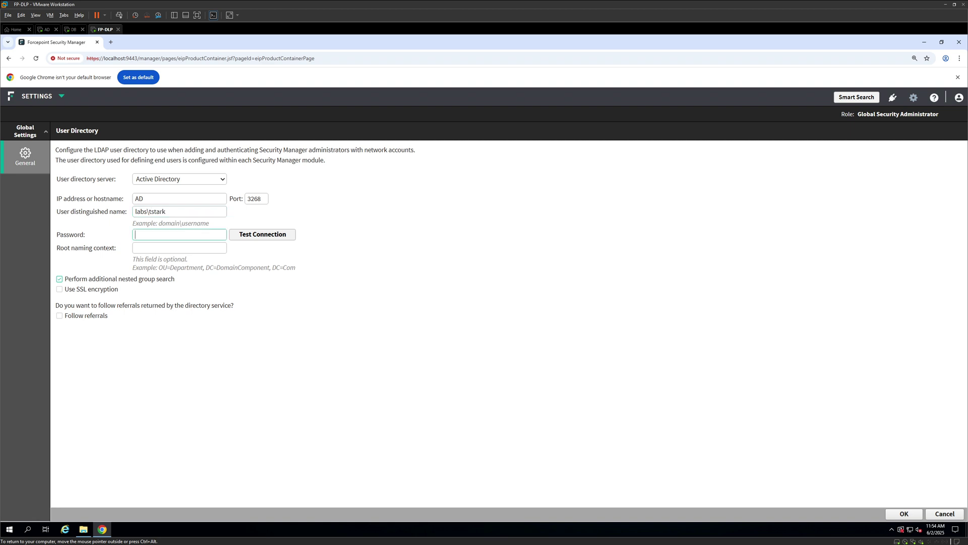
{"action": "type", "text": "Passw0rd"}
{"action": "left_click", "coordinate": [179, 247]}
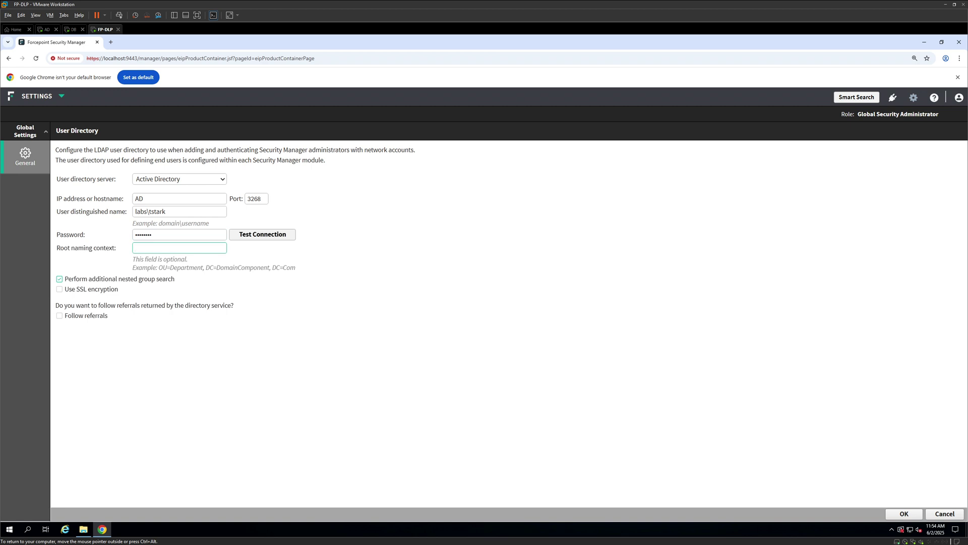
{"action": "left_click", "coordinate": [262, 239]}
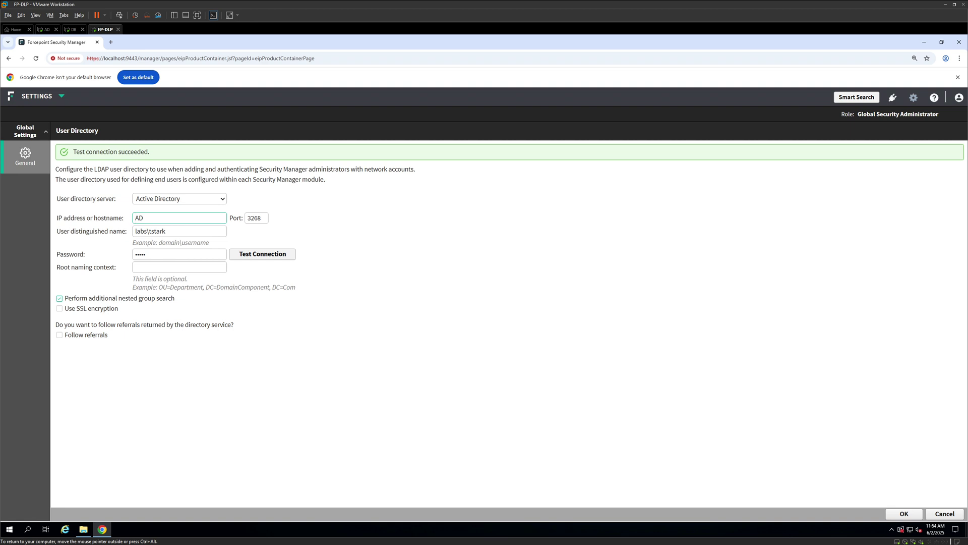
{"action": "left_click", "coordinate": [900, 516]}
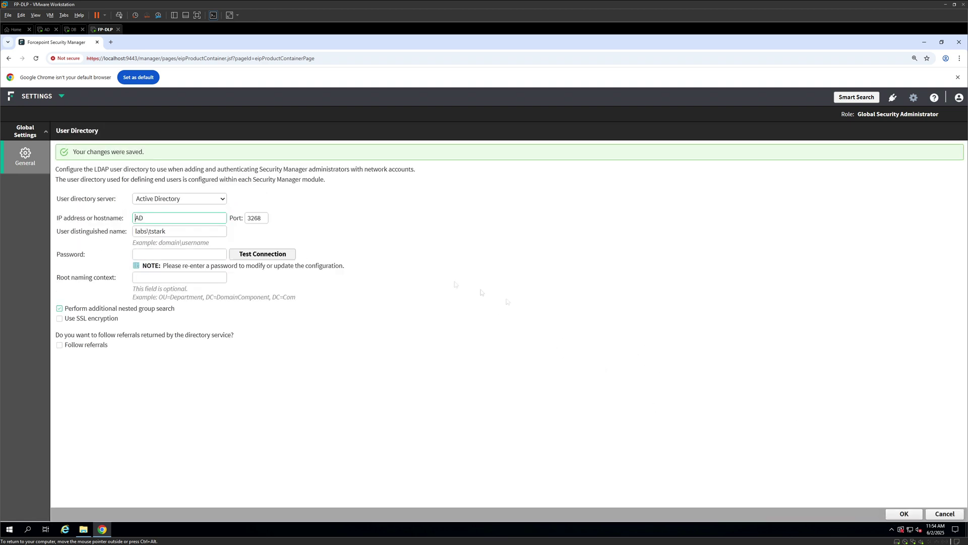
Switch from Settings to the Data module
{"action": "mouse_move", "coordinate": [23, 168]}
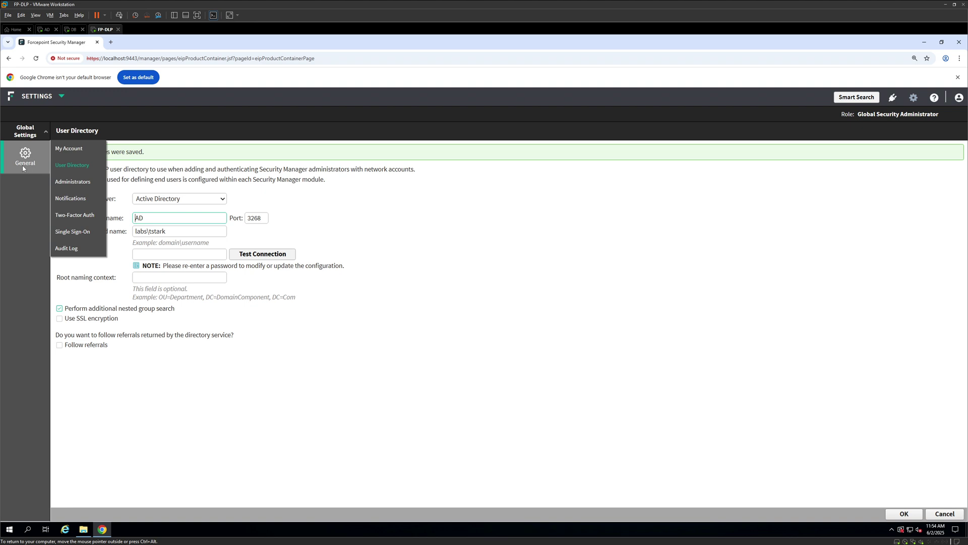
{"action": "mouse_move", "coordinate": [61, 100]}
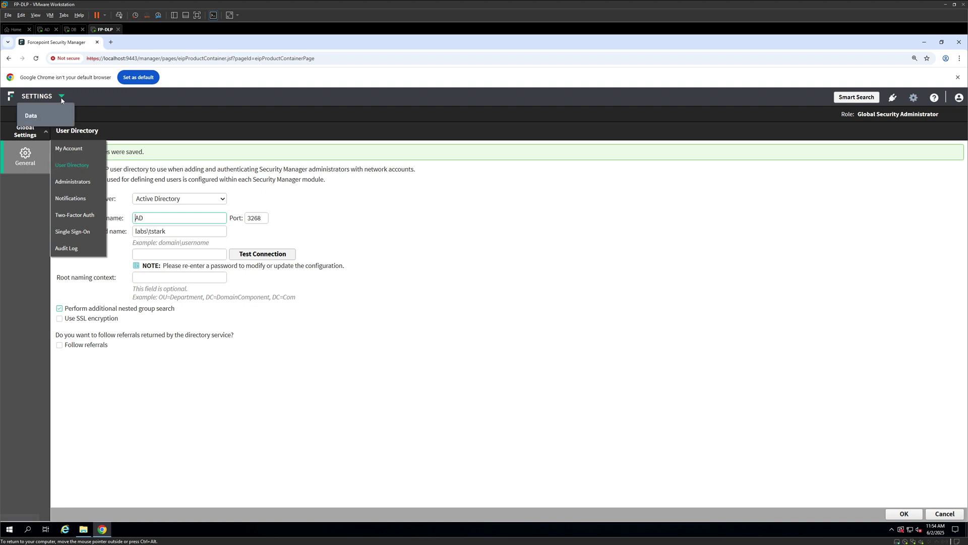
{"action": "left_click", "coordinate": [42, 120]}
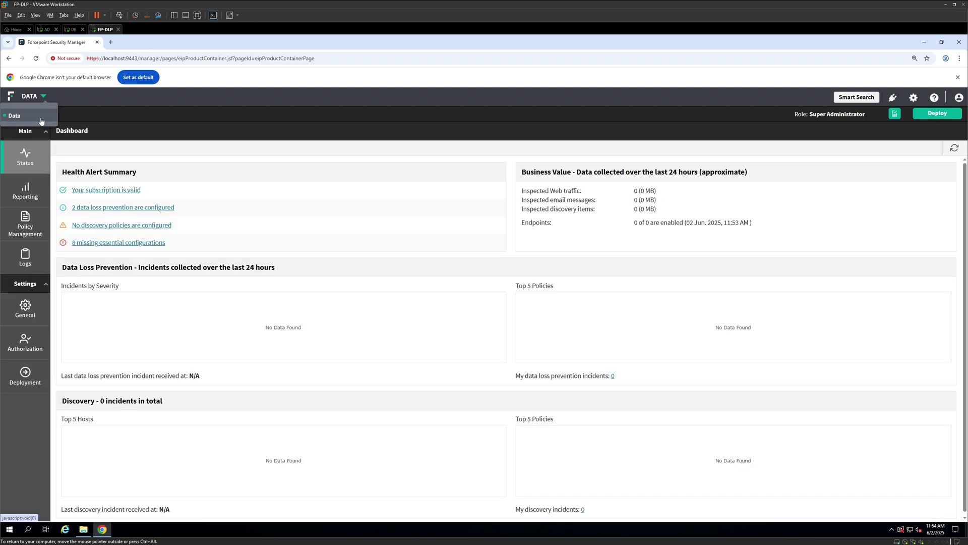
Go to General > User Directories and add a new directory server
{"action": "mouse_move", "coordinate": [39, 315]}
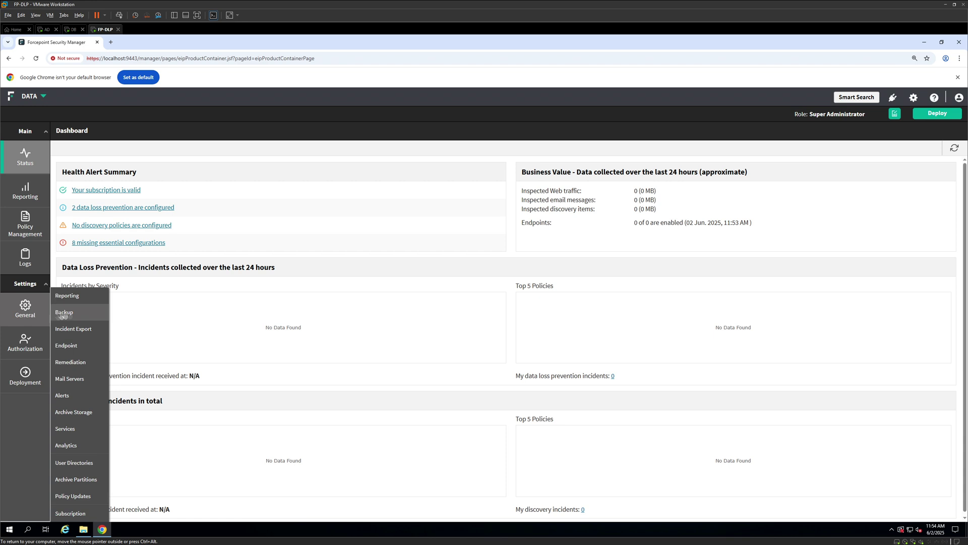
{"action": "left_click", "coordinate": [81, 462]}
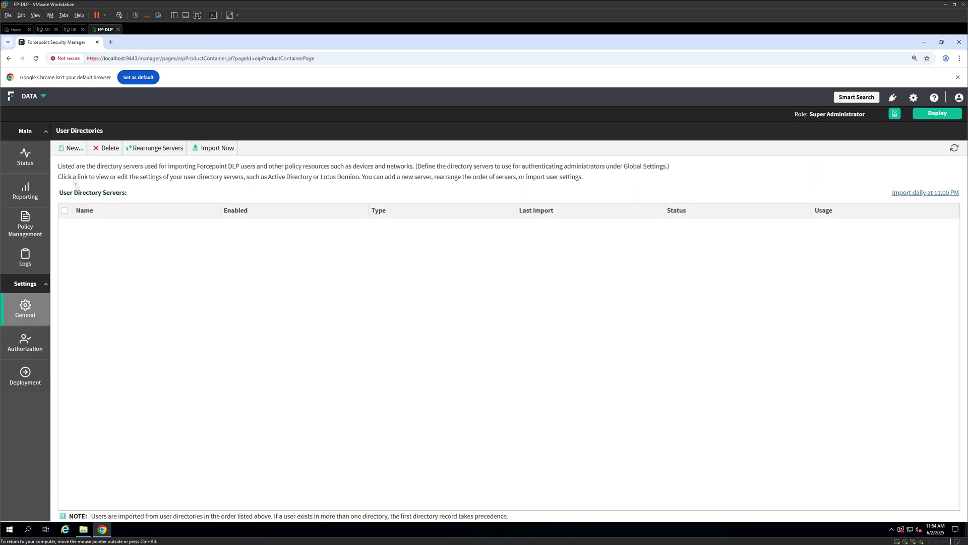
{"action": "left_click", "coordinate": [72, 149]}
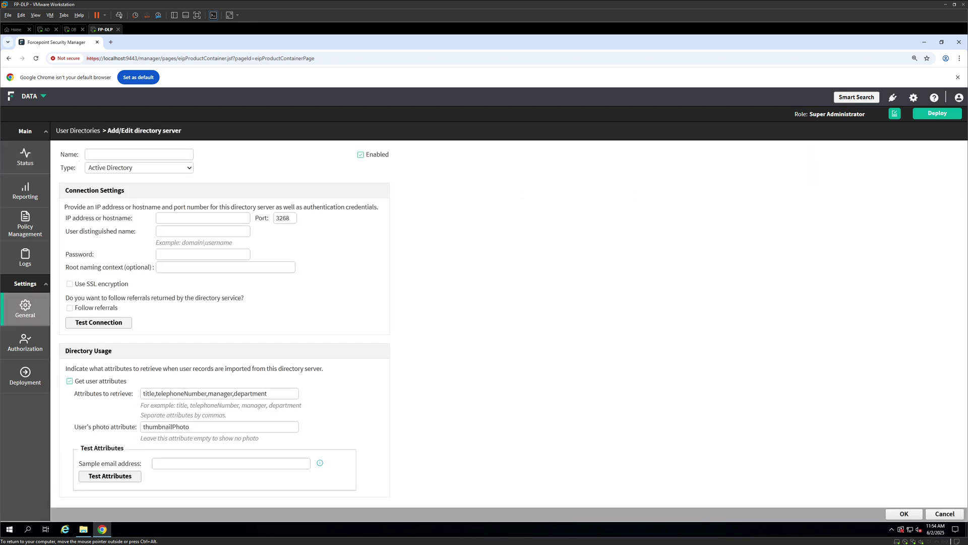
Enter server name 'User Sync', host AD, and the domain bind account's user name and password
{"action": "left_click", "coordinate": [138, 154]}
{"action": "type", "text": "User Sync"}
{"action": "left_click", "coordinate": [203, 218]}
{"action": "type", "text": "AD"}
{"action": "left_click", "coordinate": [203, 231]}
{"action": "type", "text": "labs\\tstark"}
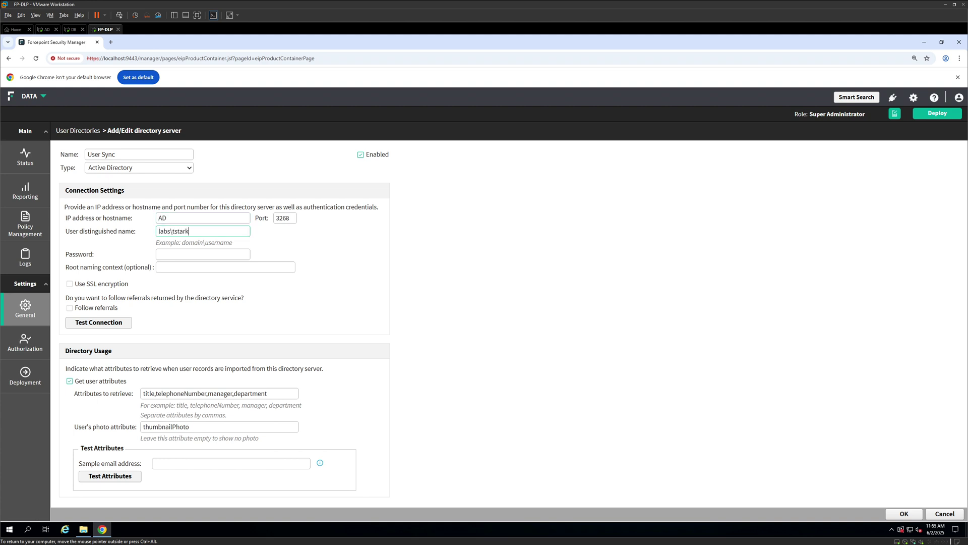
{"action": "left_click", "coordinate": [203, 254]}
{"action": "type", "text": "P@"}
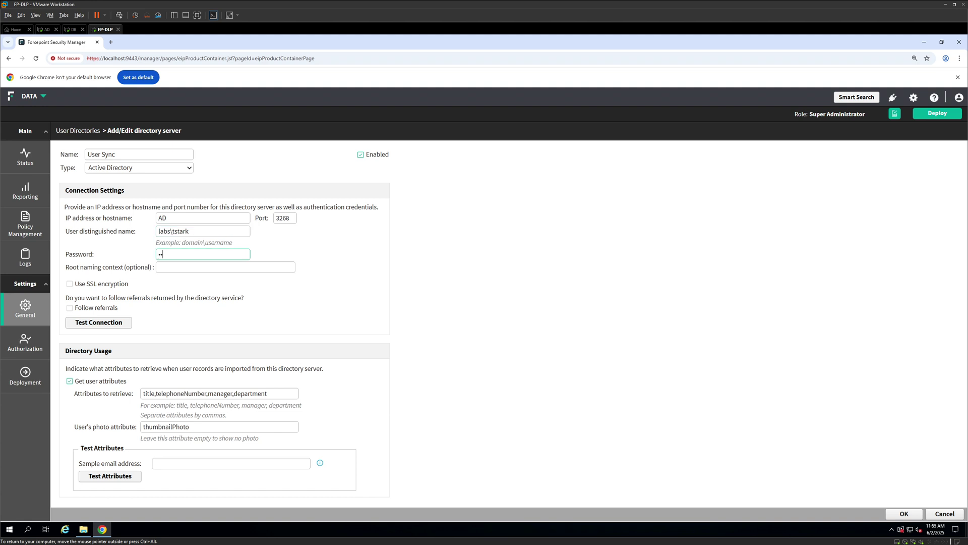
{"action": "type", "text": "ssw0rd"}
Test the connection to the AD server on port 3268 and save the directory server
{"action": "left_click", "coordinate": [115, 322]}
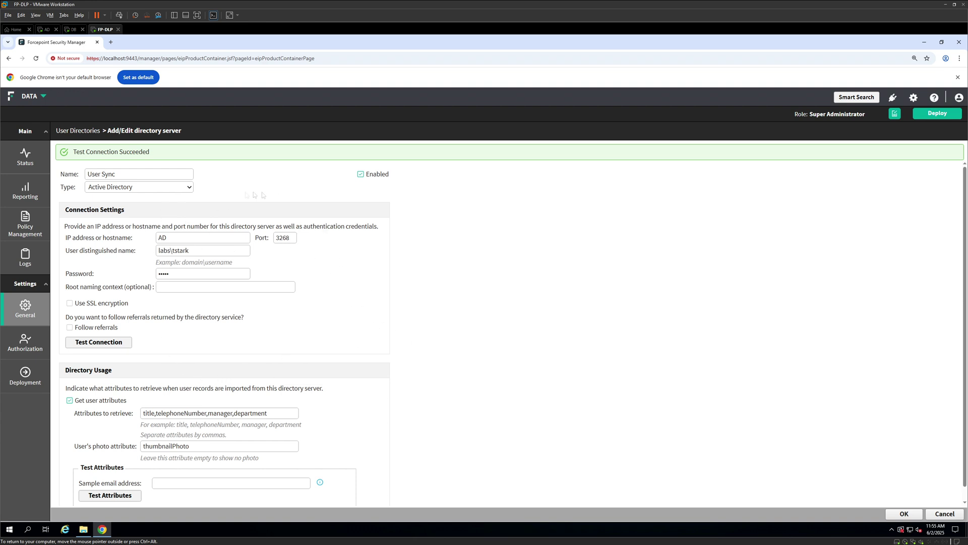
{"action": "left_click", "coordinate": [26, 304]}
{"action": "scroll", "coordinate": [490, 373], "scroll_direction": "down", "scroll_amount": 1}
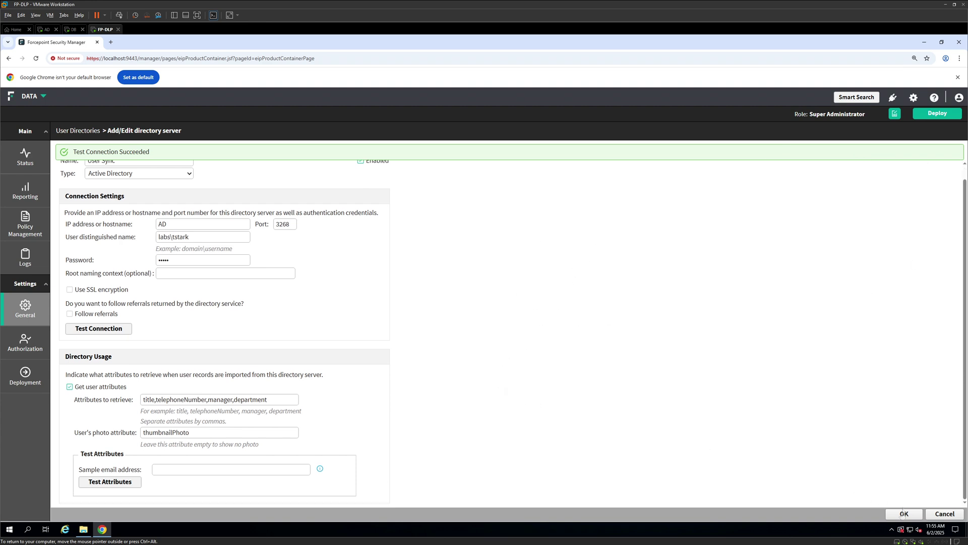
{"action": "left_click", "coordinate": [904, 514]}
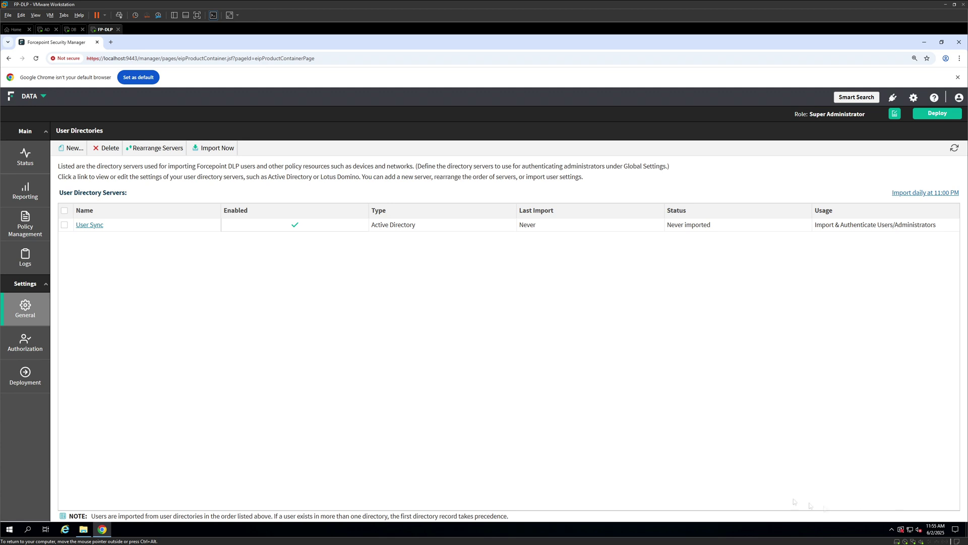
Import the 61 entries from the User Sync directory, then go to the global Settings
{"action": "left_click", "coordinate": [65, 225]}
{"action": "left_click", "coordinate": [220, 158]}
{"action": "left_click", "coordinate": [212, 149]}
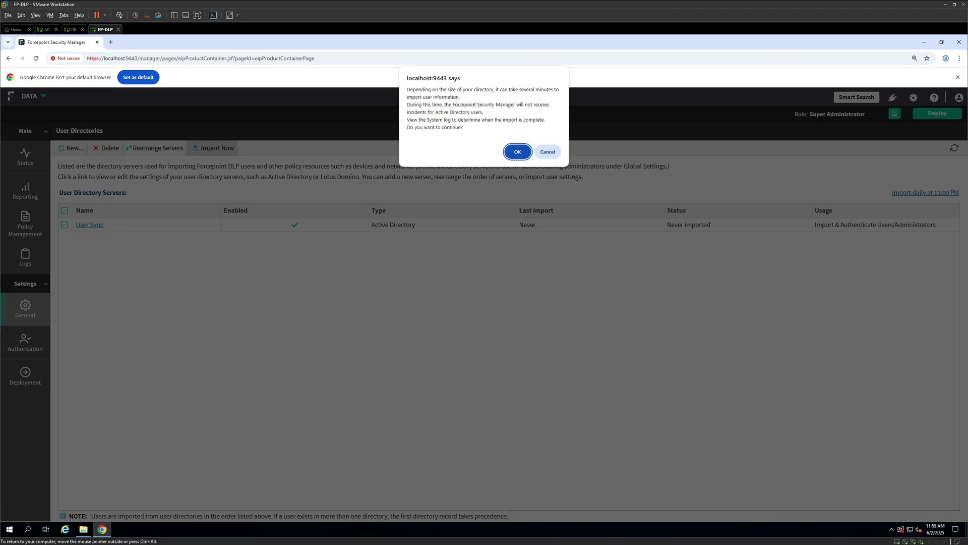
{"action": "left_click", "coordinate": [518, 152]}
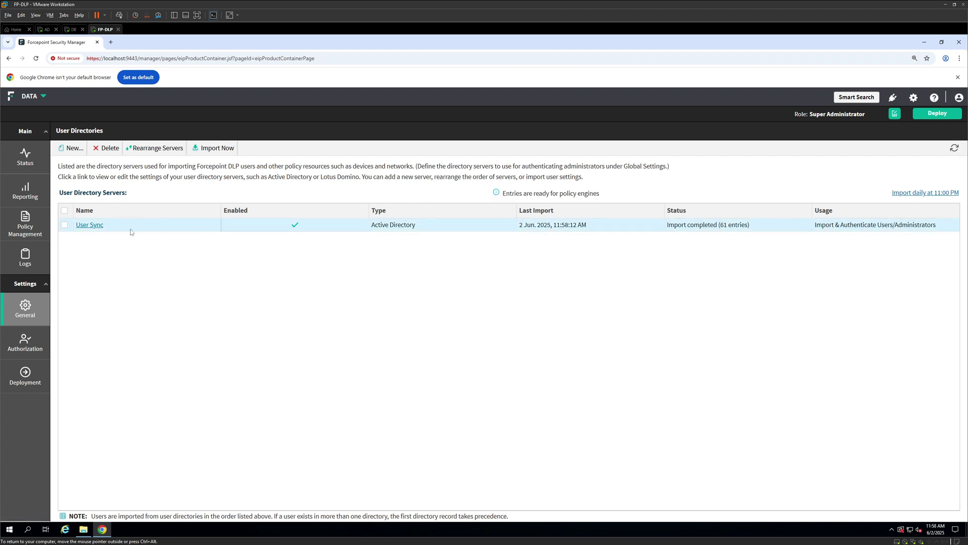
{"action": "left_click", "coordinate": [913, 98]}
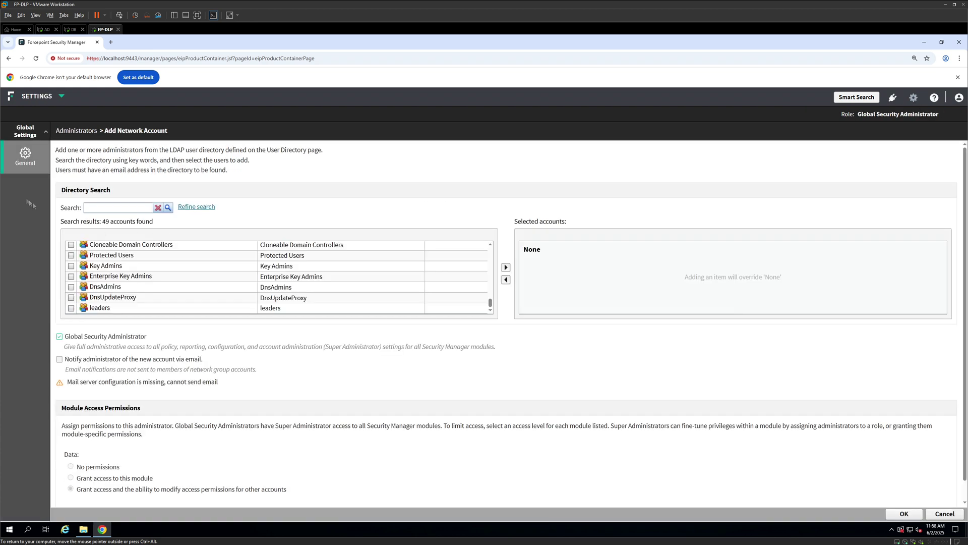
Open the Administrators list and start adding a network account
{"action": "mouse_move", "coordinate": [38, 173]}
{"action": "left_click", "coordinate": [72, 181]}
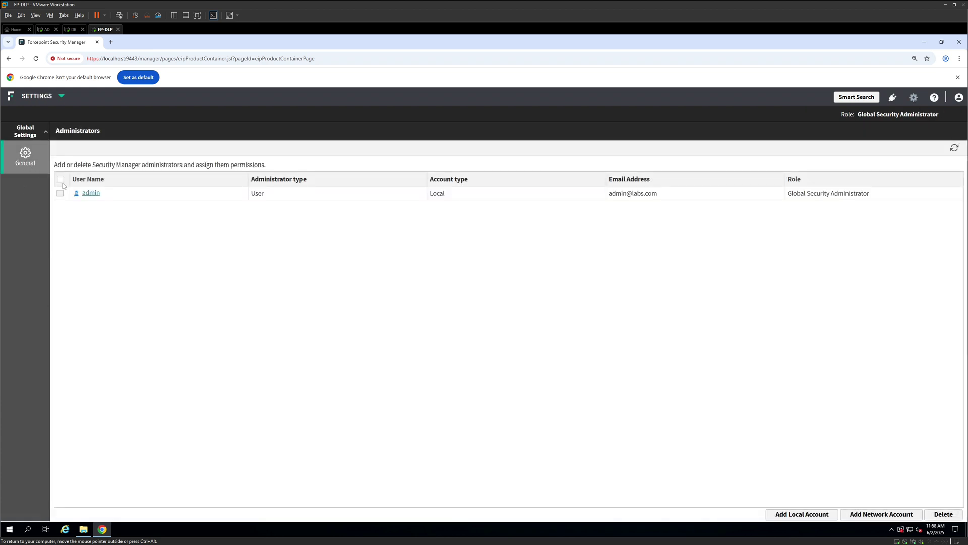
{"action": "left_click", "coordinate": [900, 517]}
Search the directory for the user and add them as a Global Security Administrator
{"action": "left_click", "coordinate": [121, 207]}
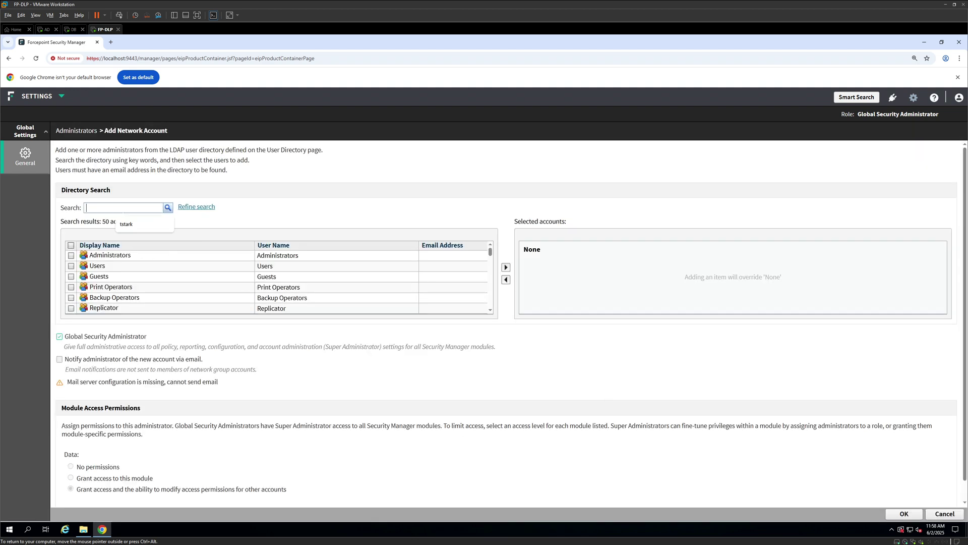
{"action": "left_click", "coordinate": [126, 224]}
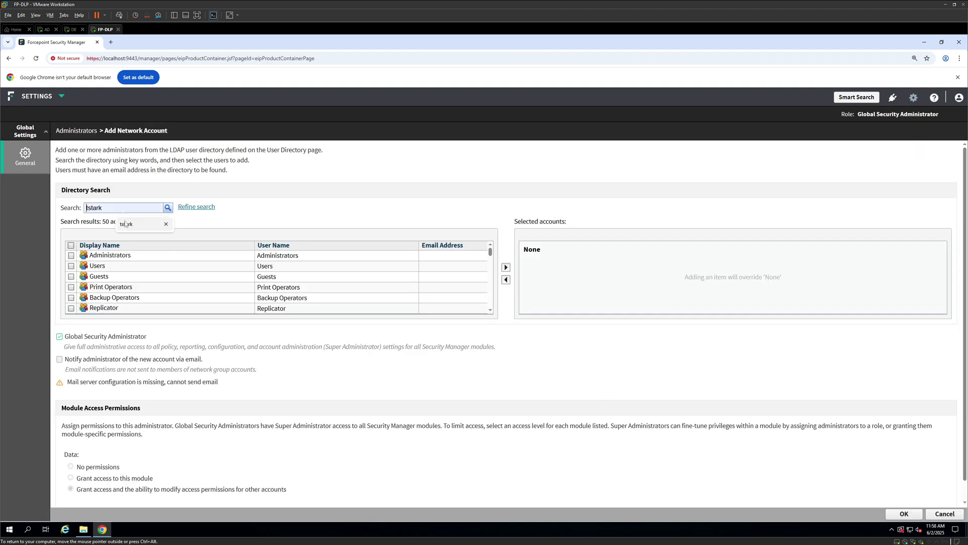
{"action": "left_click", "coordinate": [170, 209]}
{"action": "left_click", "coordinate": [72, 256]}
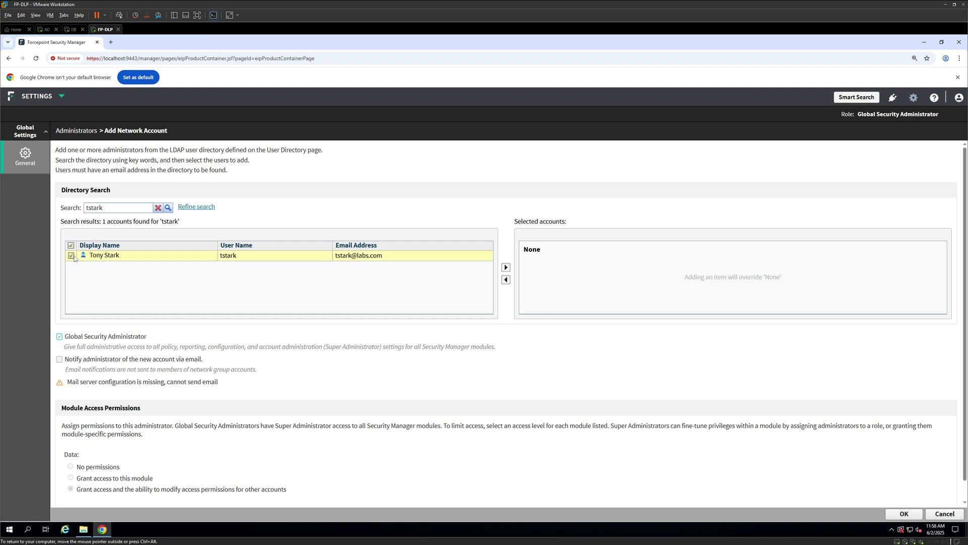
{"action": "left_click", "coordinate": [506, 267]}
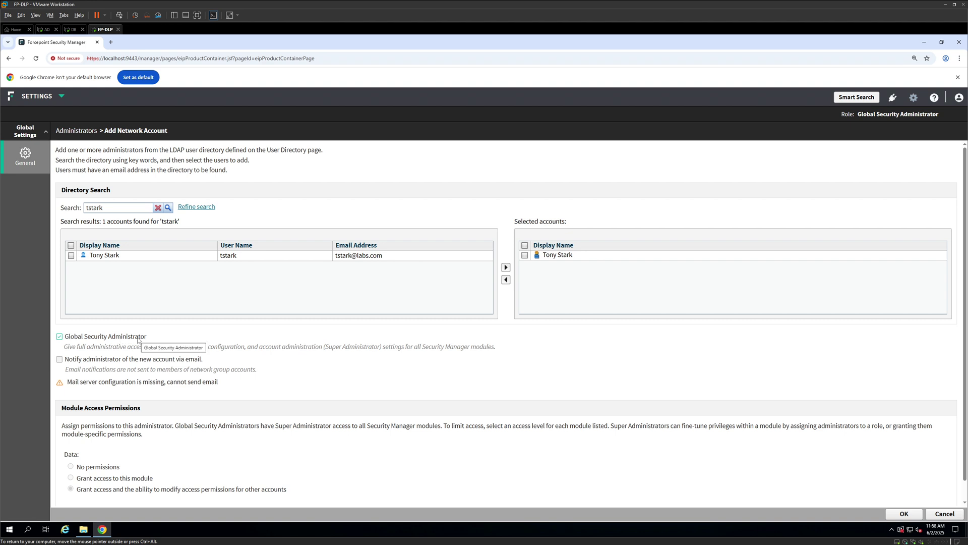
{"action": "scroll", "coordinate": [139, 340], "scroll_direction": "down", "scroll_amount": 1}
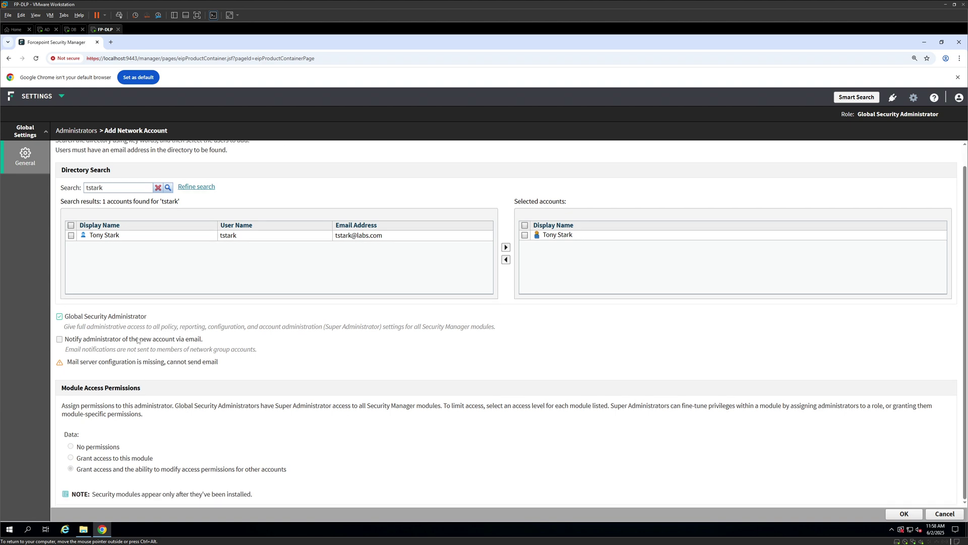
{"action": "left_click", "coordinate": [912, 516]}
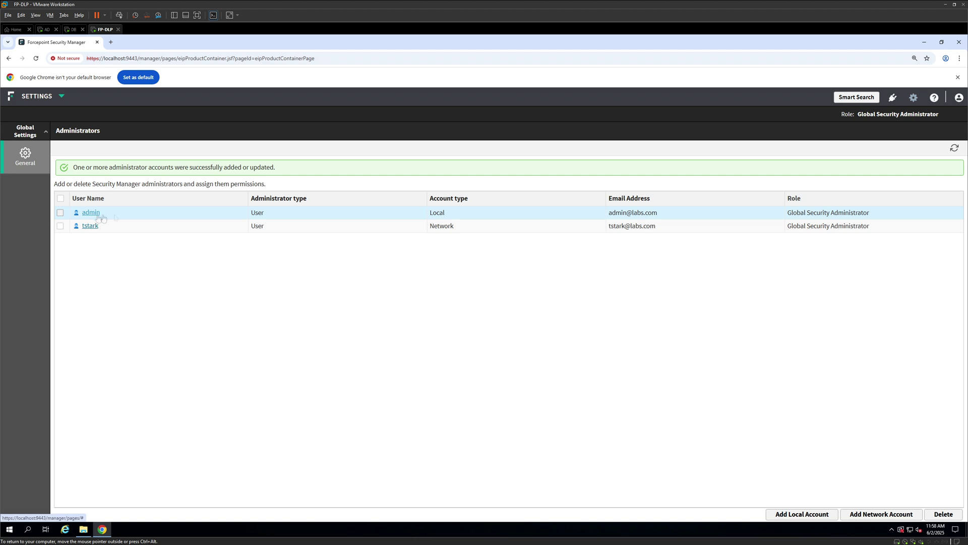
Log off the local admin and sign in with the network administrator's user name and password
{"action": "left_click", "coordinate": [957, 99]}
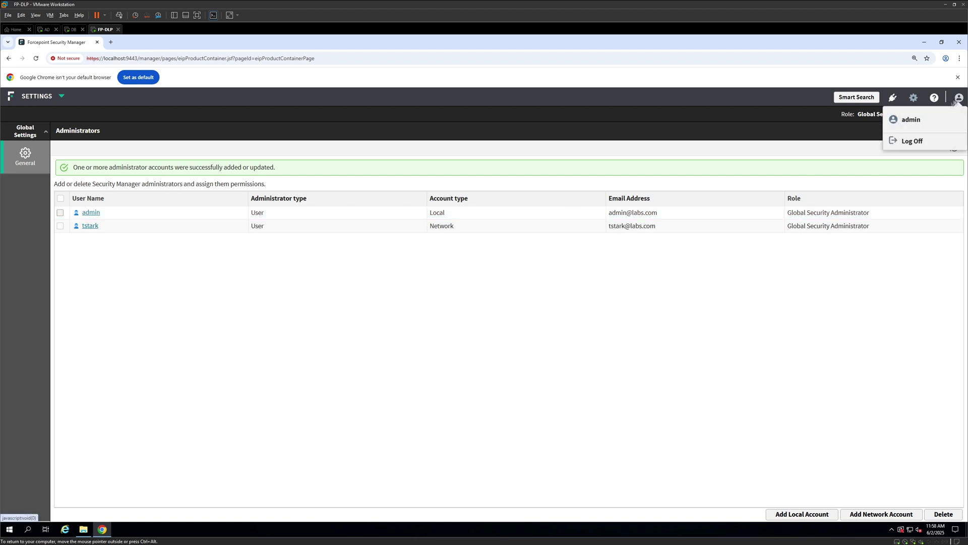
{"action": "left_click", "coordinate": [910, 143]}
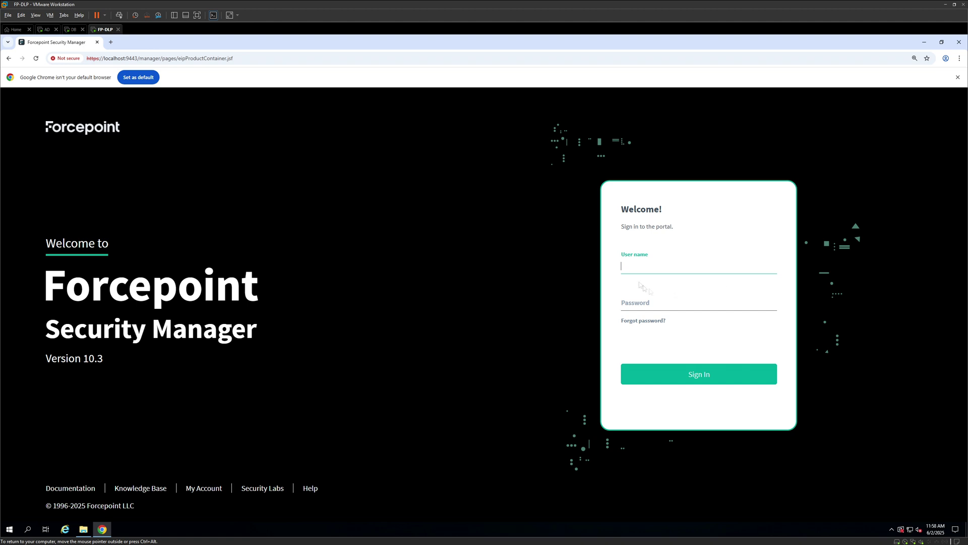
{"action": "type", "text": "tstark"}
{"action": "key", "text": "Tab"}
{"action": "type", "text": "********"}
{"action": "left_click", "coordinate": [683, 373]}
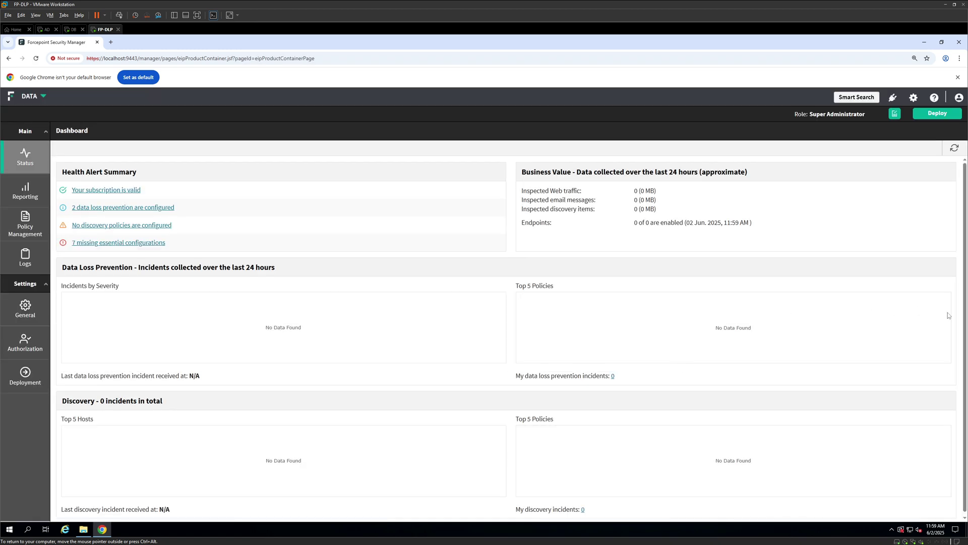